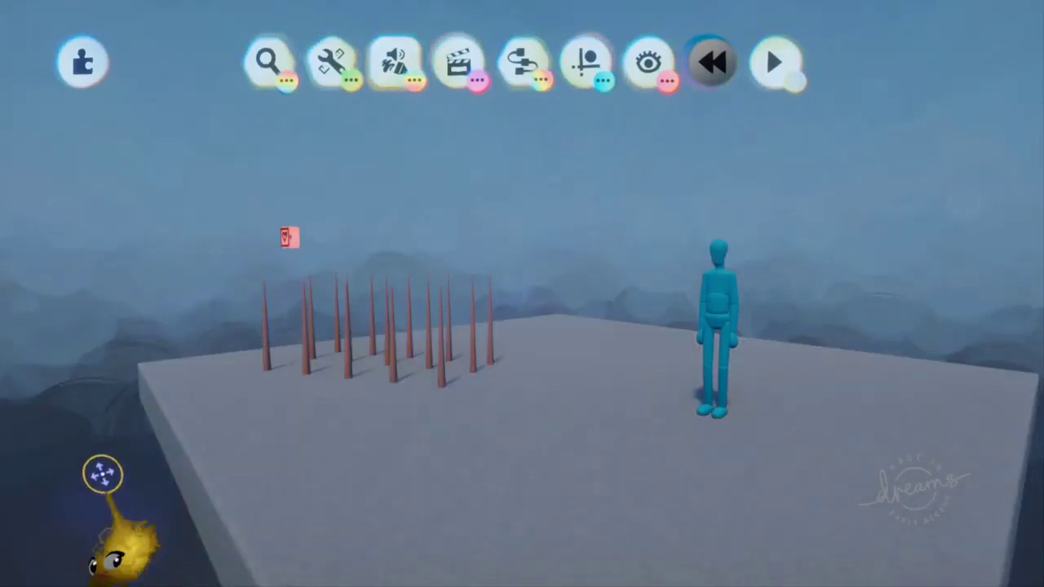
- Examine the scene's platform, the group of spikes and the blue puppet from several angles
middle_click_drag(424, 468, 407, 424)
middle_click_drag(435, 328, 449, 203)
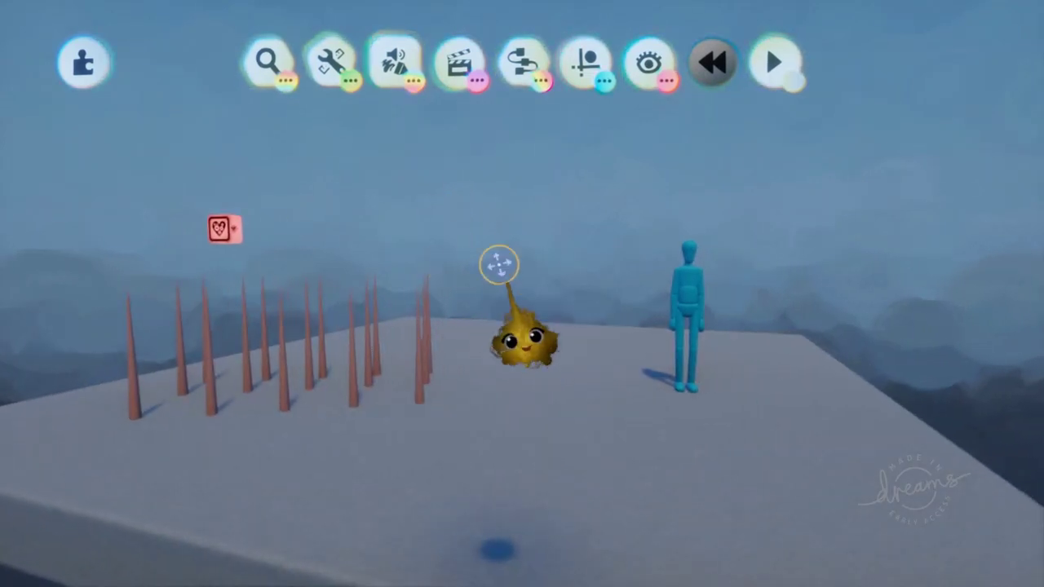
middle_click_drag(498, 265, 453, 147)
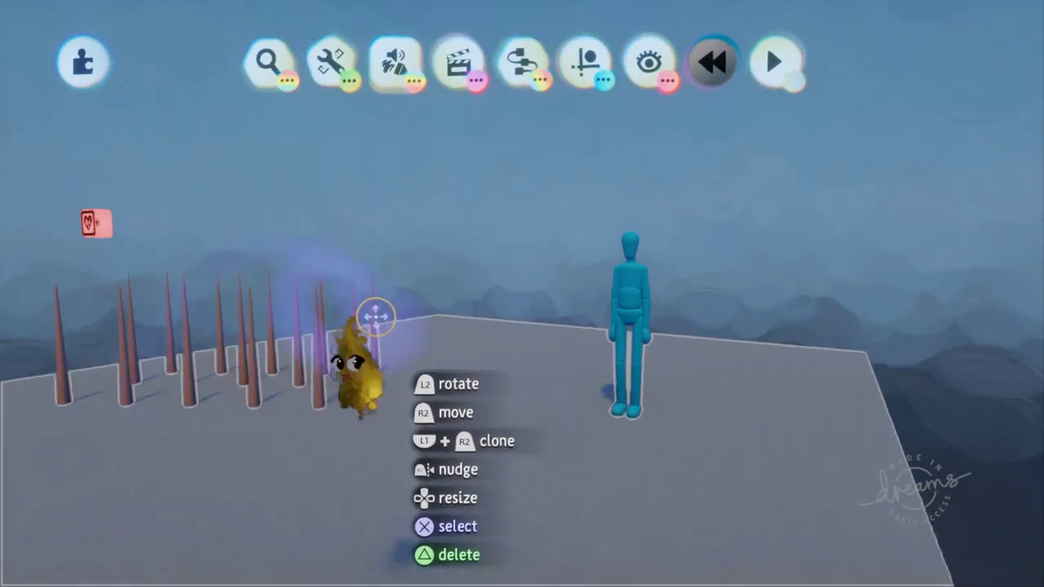
left_click_drag(427, 306, 439, 269)
mouse_move(447, 362)
left_mouse_down()
mouse_move(438, 415)
mouse_move(400, 473)
mouse_move(366, 441)
mouse_move(333, 443)
mouse_move(400, 432)
mouse_move(406, 401)
left_mouse_up()
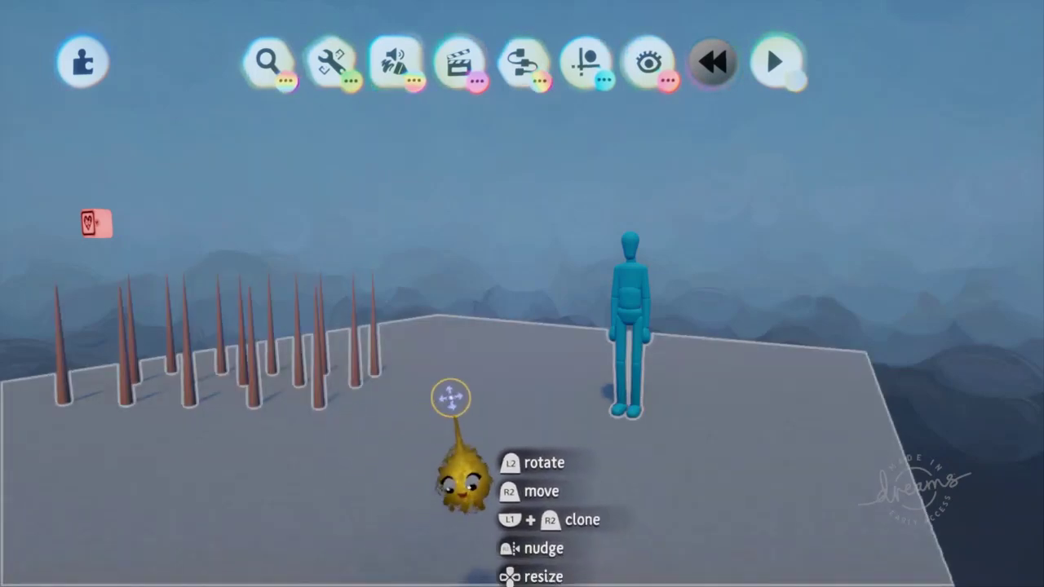
scroll(489, 277, "up", 5)
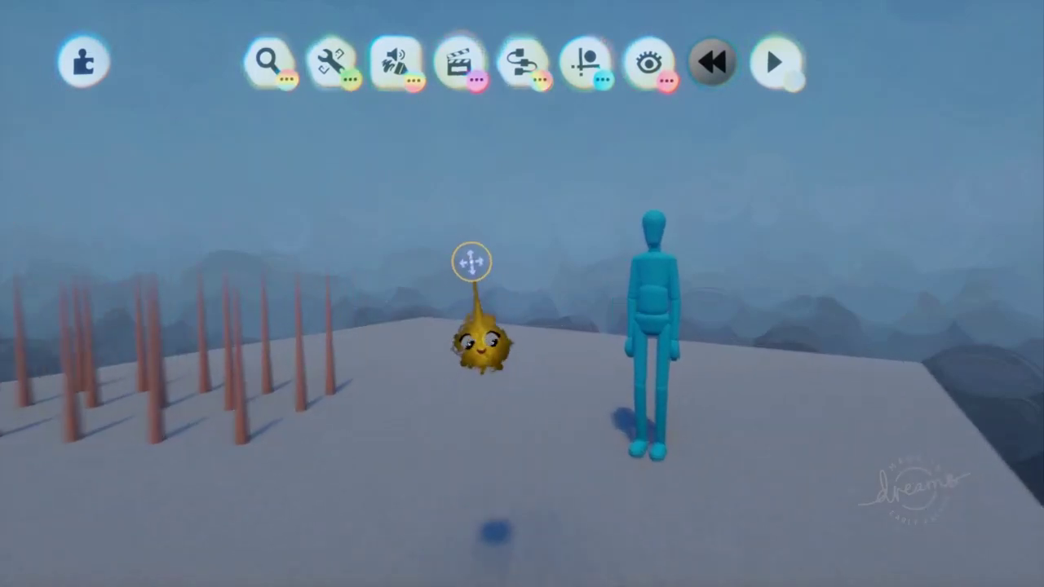
scroll(473, 299, "up", 3)
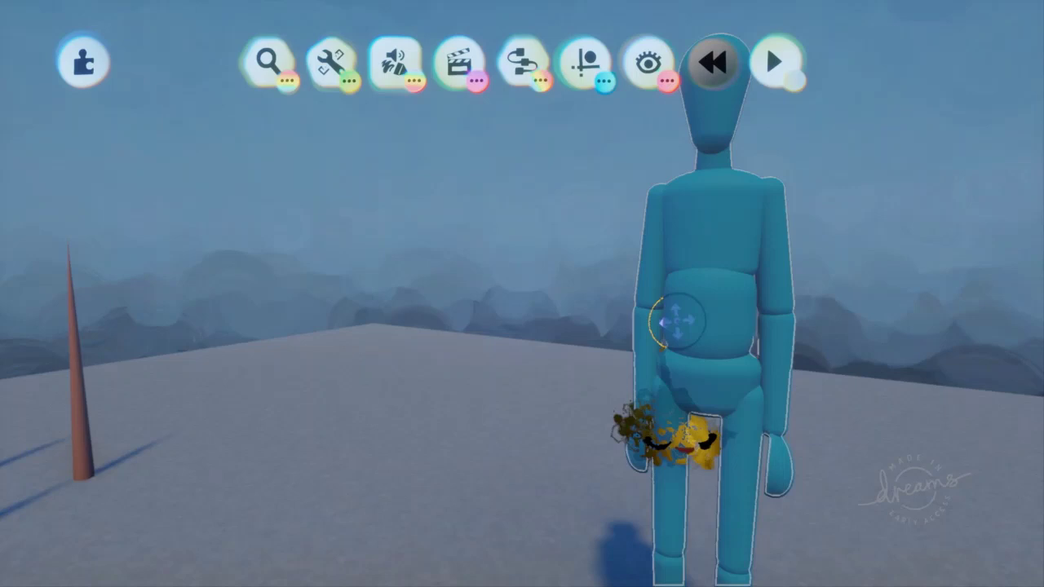
middle_click_drag(715, 319, 623, 307)
left_click_drag(644, 336, 541, 207)
mouse_move(530, 326)
left_mouse_down()
mouse_move(527, 289)
mouse_move(451, 288)
mouse_move(312, 354)
mouse_move(322, 349)
left_mouse_up()
- Select the Health Modifier above the spikes and inspect the zone it covers
middle_click_drag(322, 349, 457, 322)
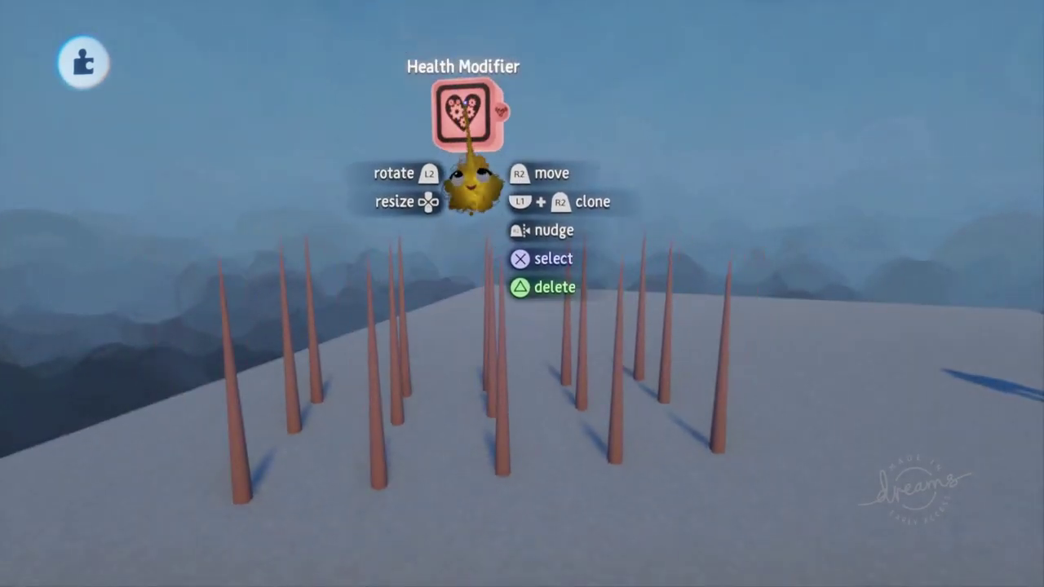
left_click(471, 131)
middle_click_drag(455, 109, 459, 301)
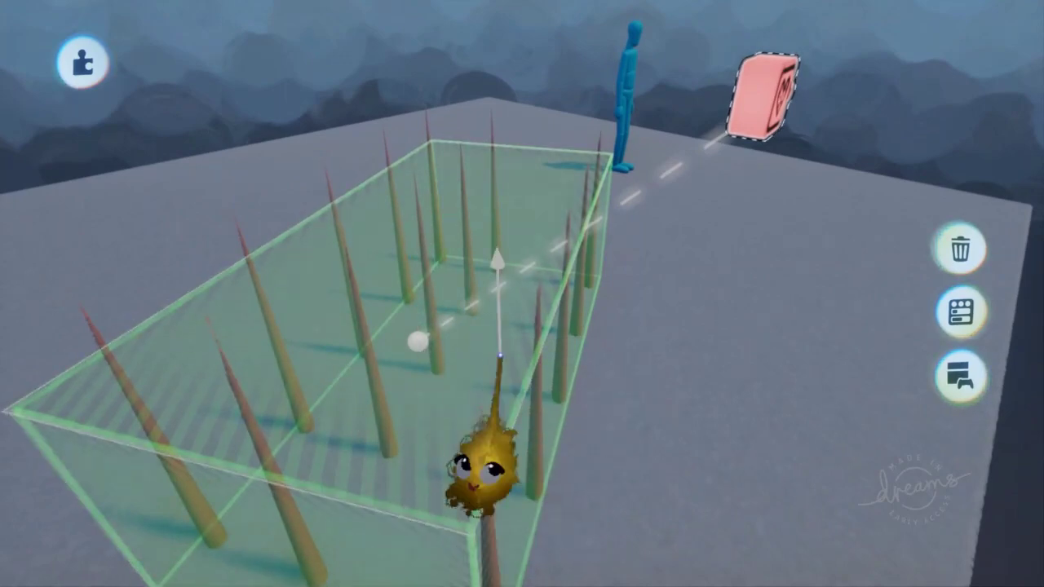
middle_click_drag(500, 355, 318, 398)
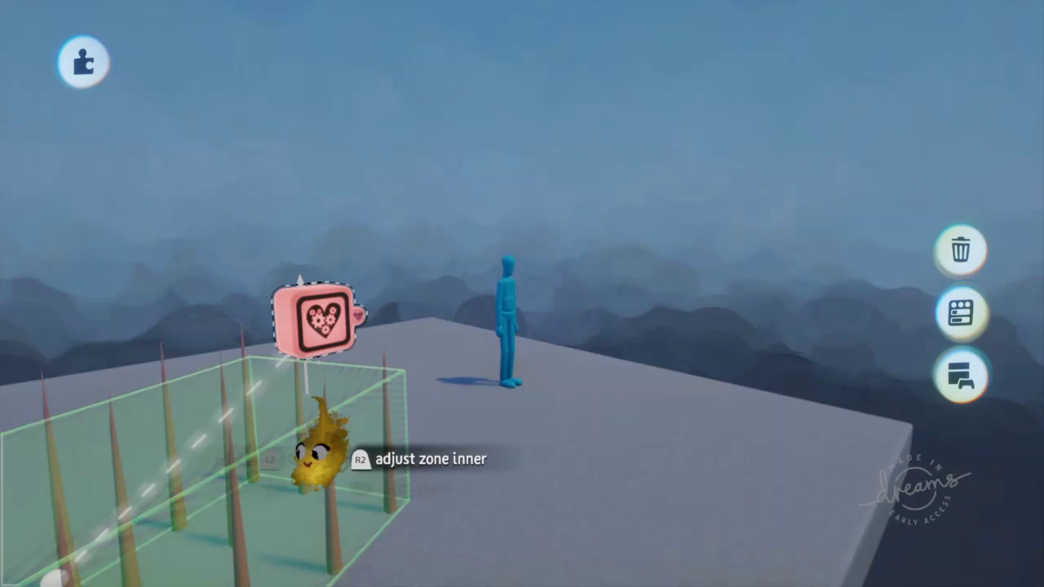
middle_click_drag(326, 320, 379, 338)
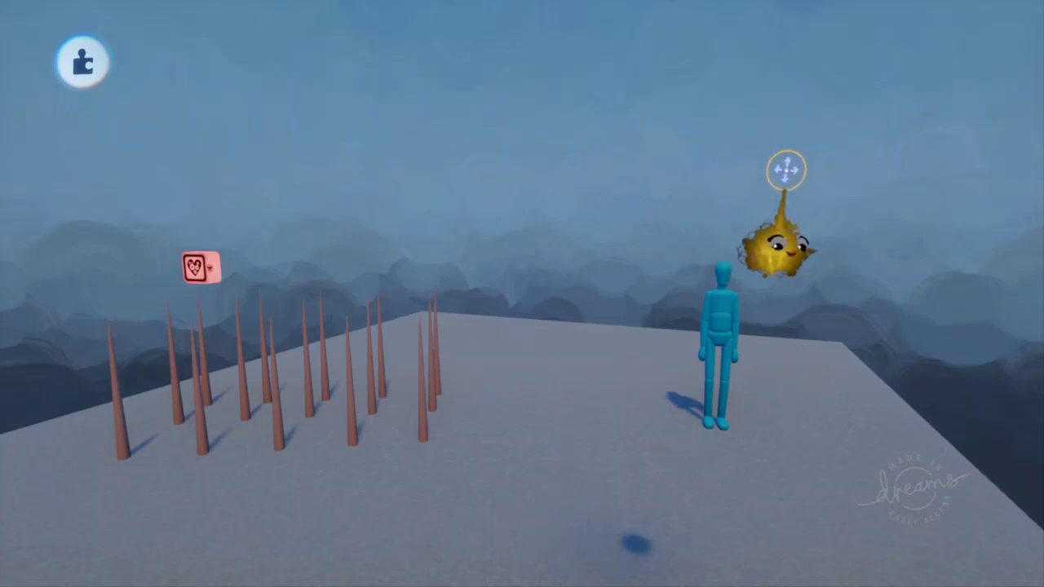
- Scope into the blue puppet and open its Puppet Logic chip and the Controller Logic chip inside it
middle_click_drag(457, 328, 538, 345)
left_click(512, 379)
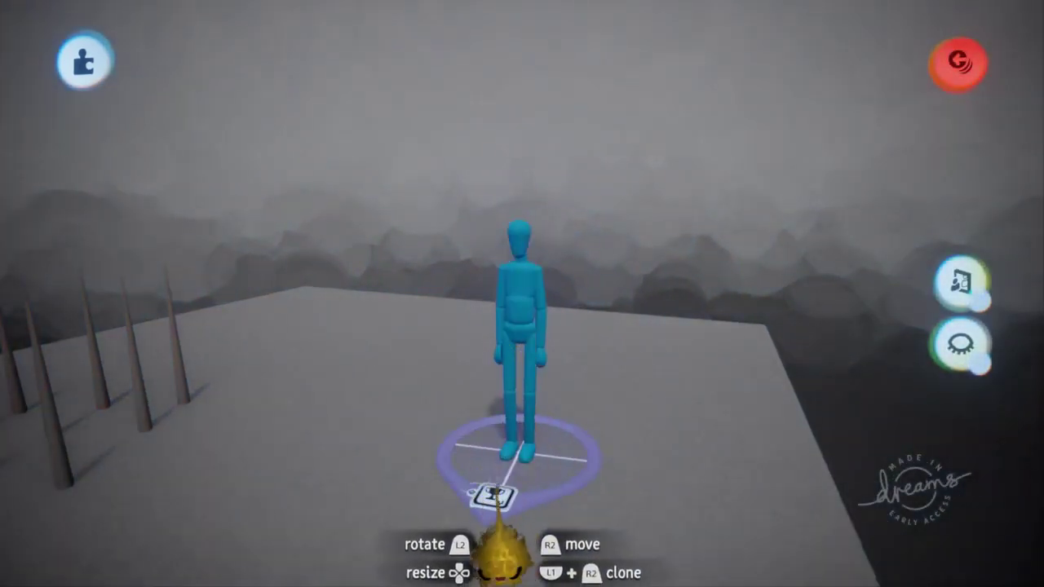
left_click(494, 495)
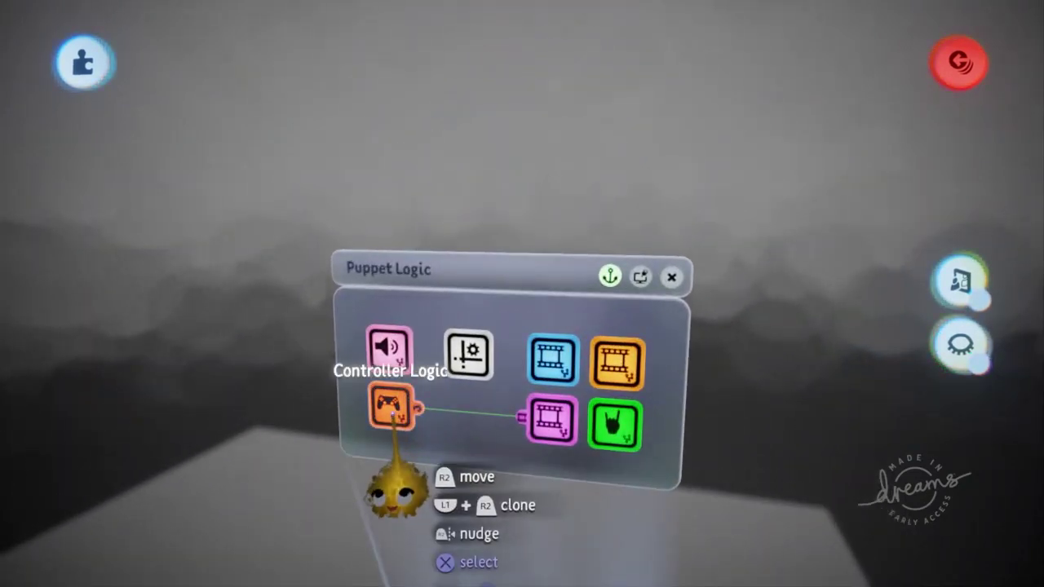
left_click(390, 403)
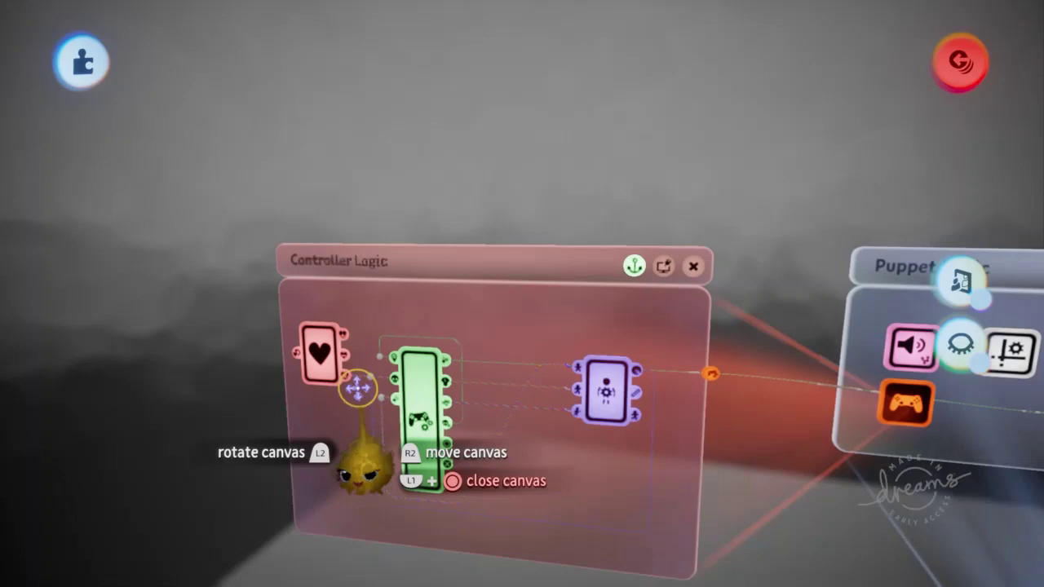
scroll(357, 388, "up", 6)
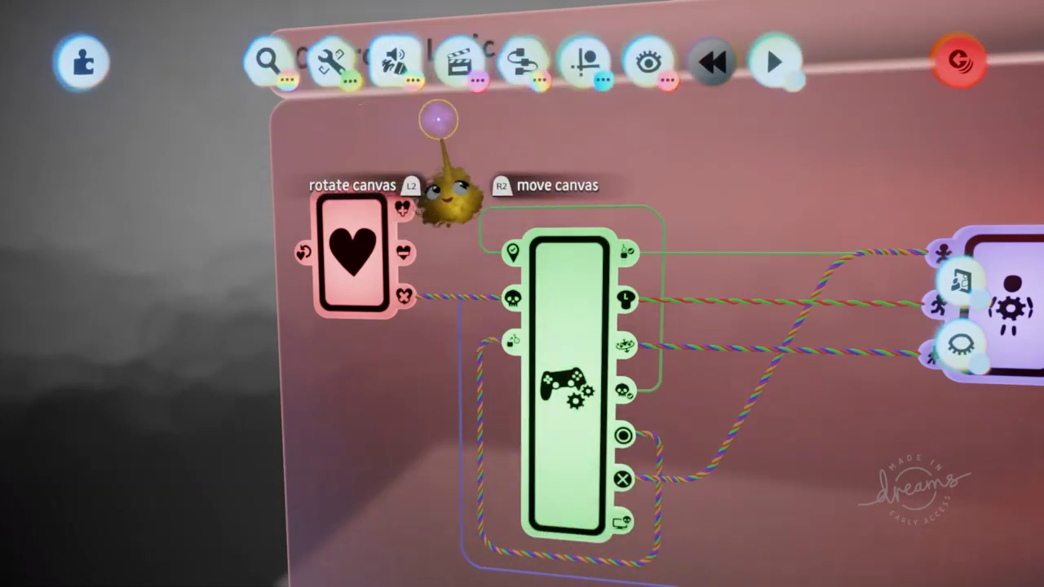
- Place a Number Displayer on the Controller Logic canvas and wire the Health Manager's Current Health output into it
left_click(526, 66)
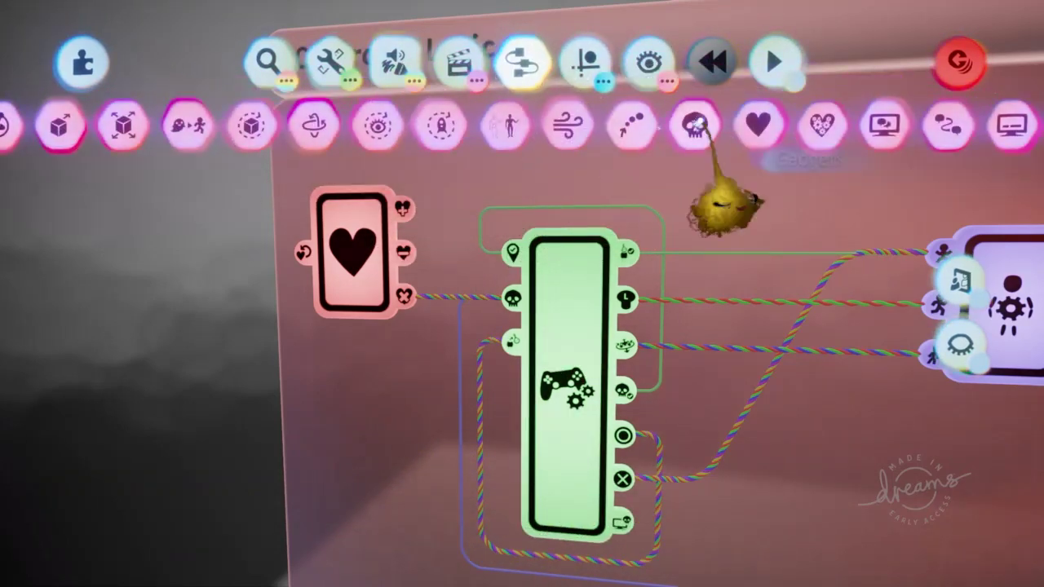
left_click_drag(702, 126, 478, 129)
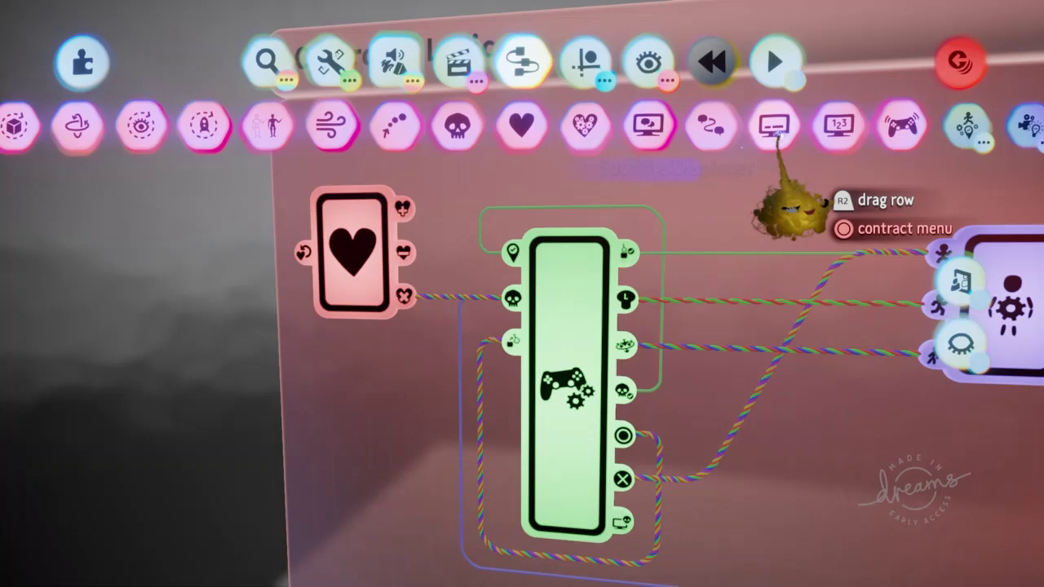
left_click(842, 130)
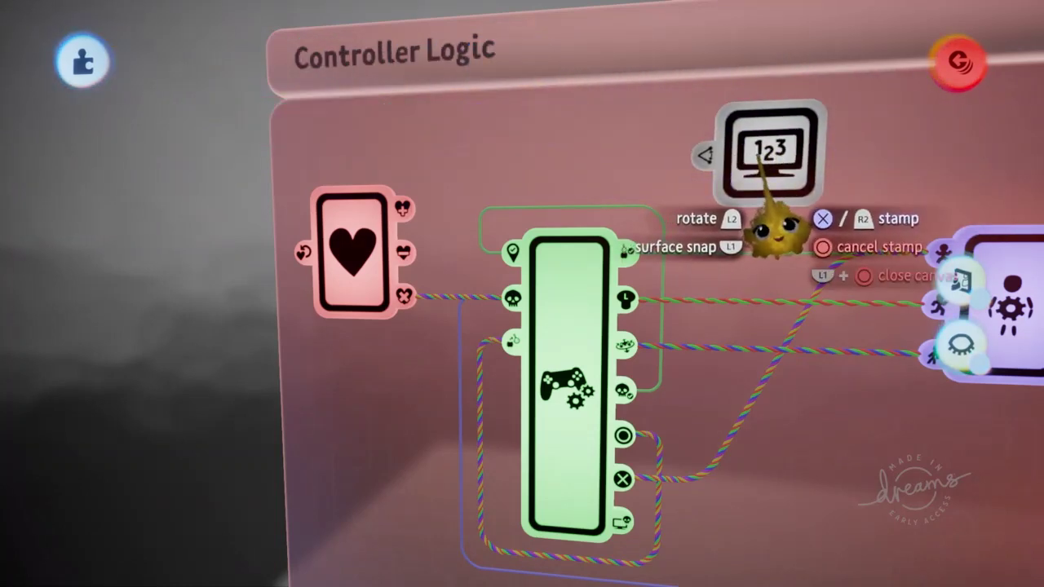
left_click(769, 153)
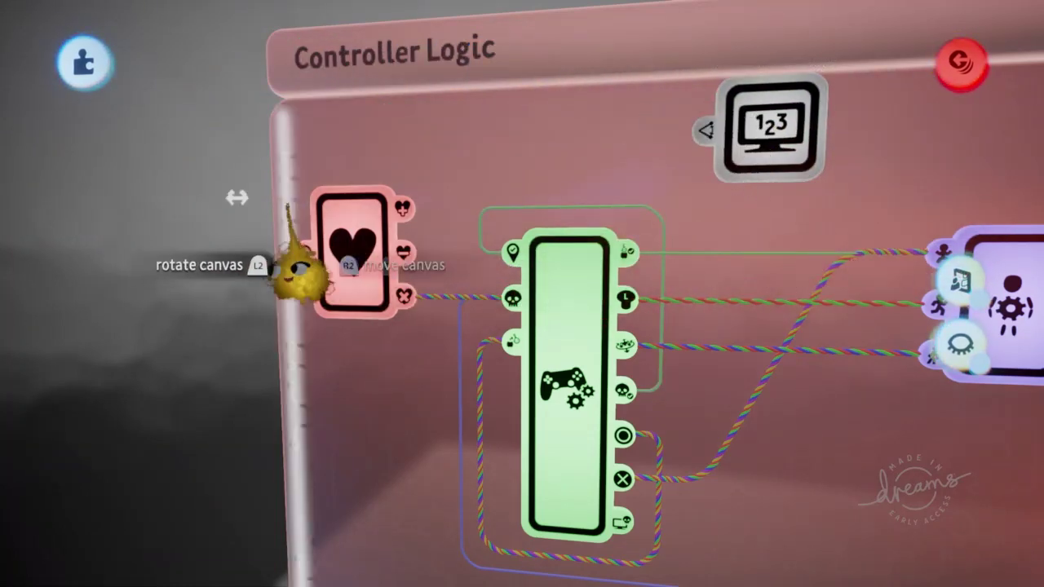
left_click(377, 311)
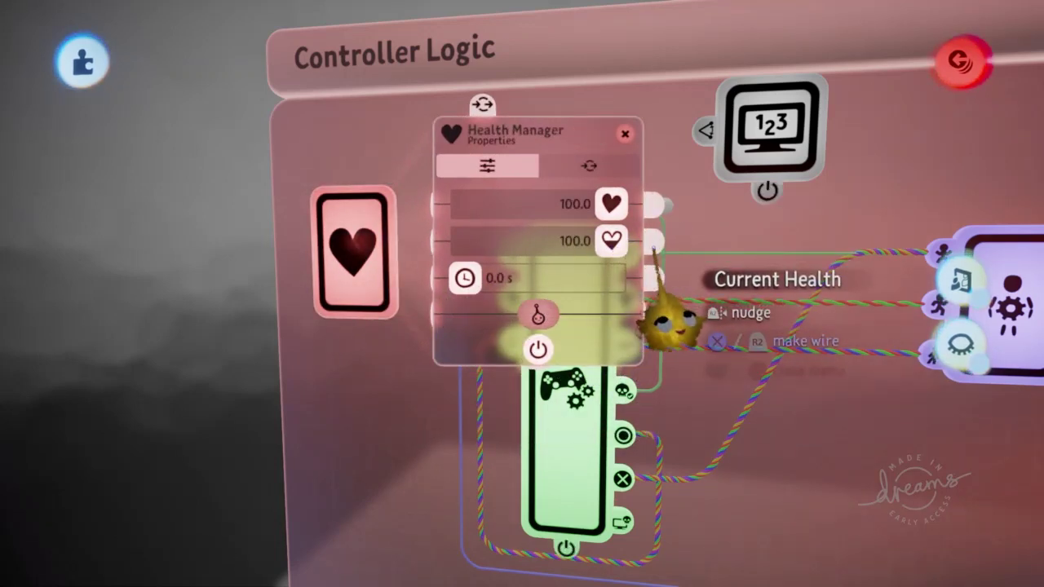
left_click_drag(653, 244, 701, 152)
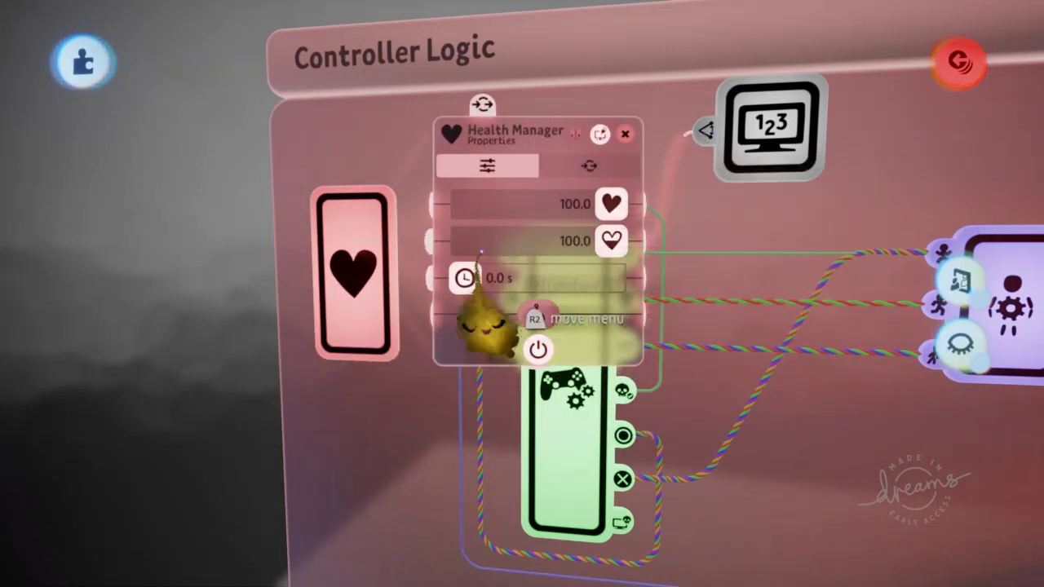
- Test the scene in Play Mode by walking the puppet towards the spikes, and return to editing
key("Escape")
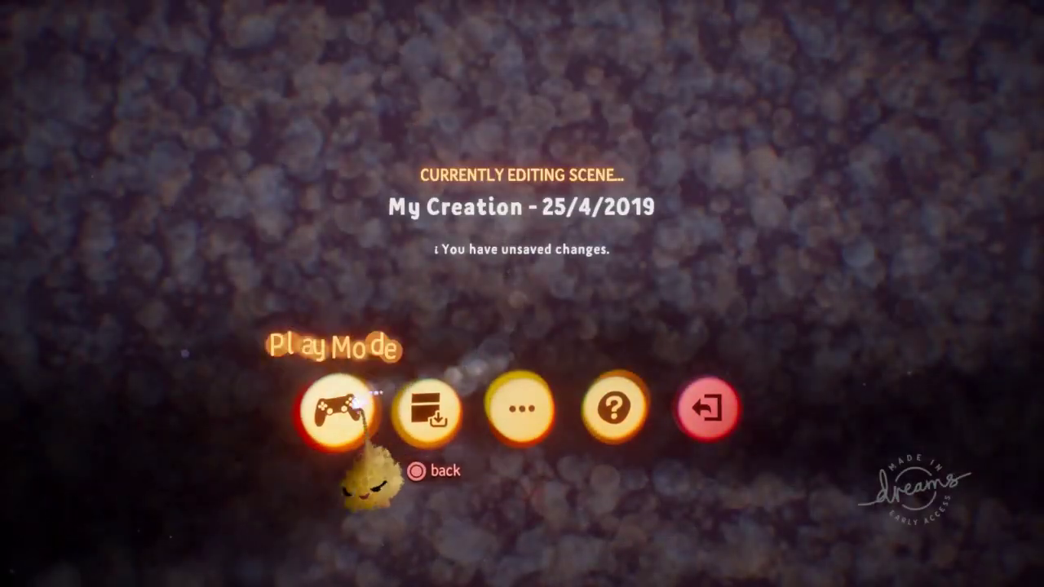
left_click(337, 410)
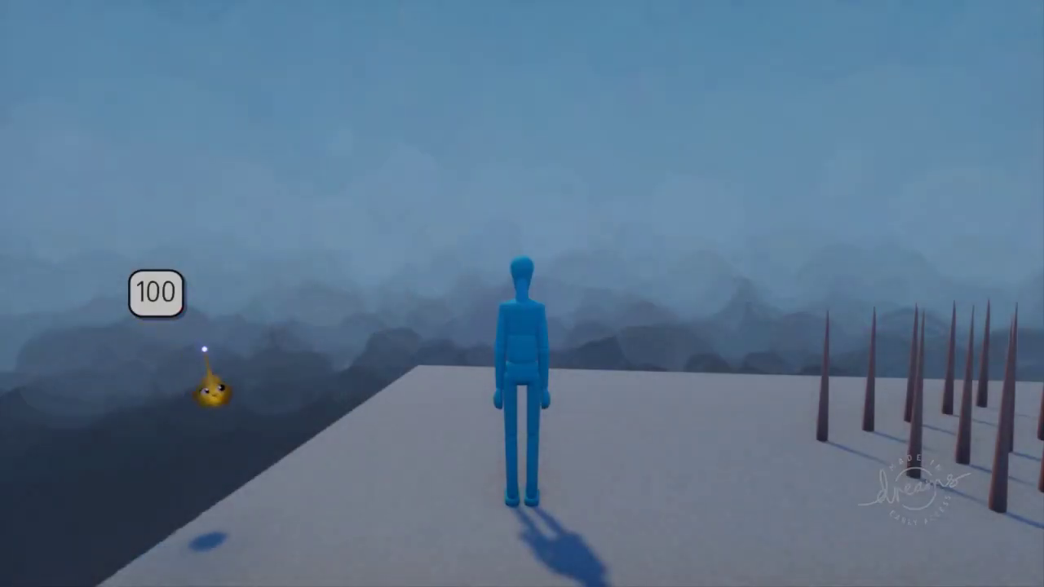
key("w")
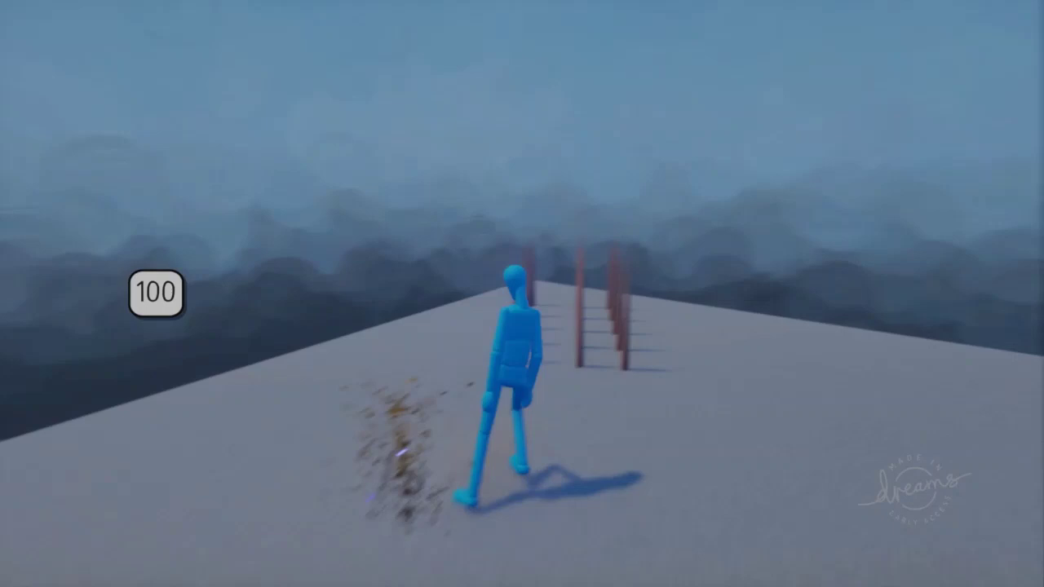
key("Left")
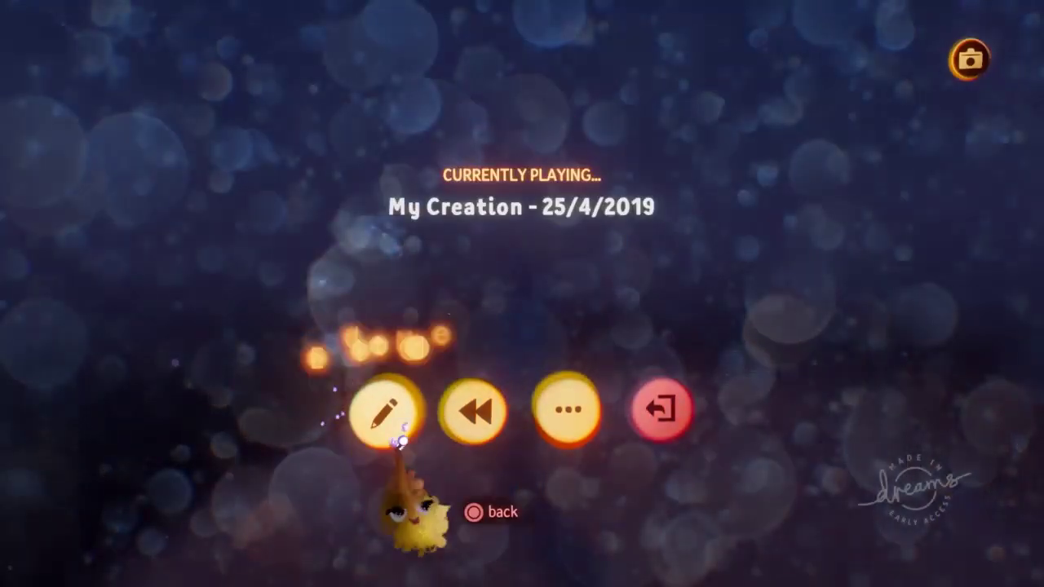
left_click(388, 416)
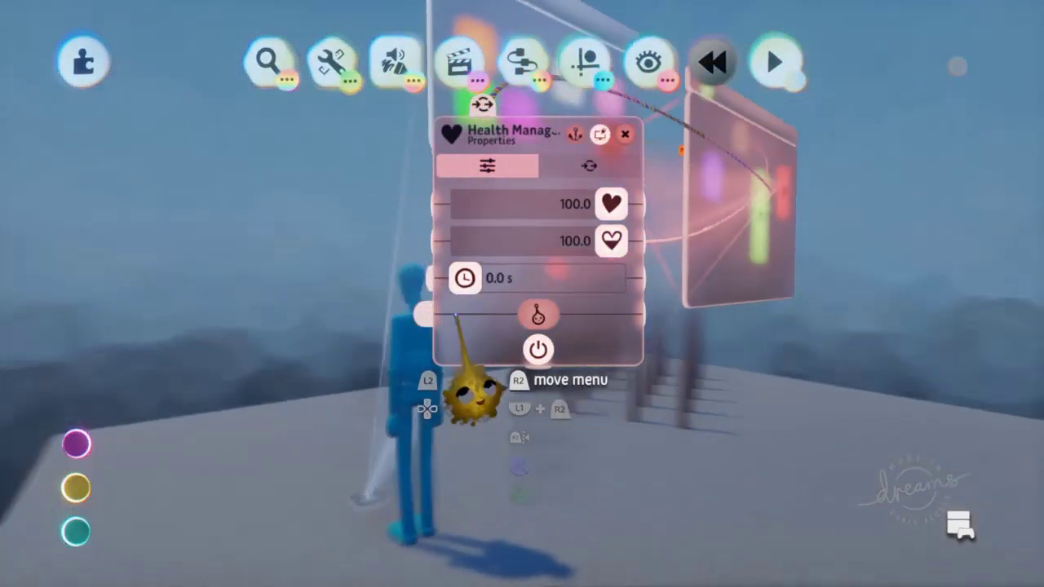
- Close the Health Manager's properties and delete the Number Displayer from the Controller Logic canvas
key("Escape")
middle_click_drag(458, 273, 414, 253)
scroll(412, 277, "up", 5)
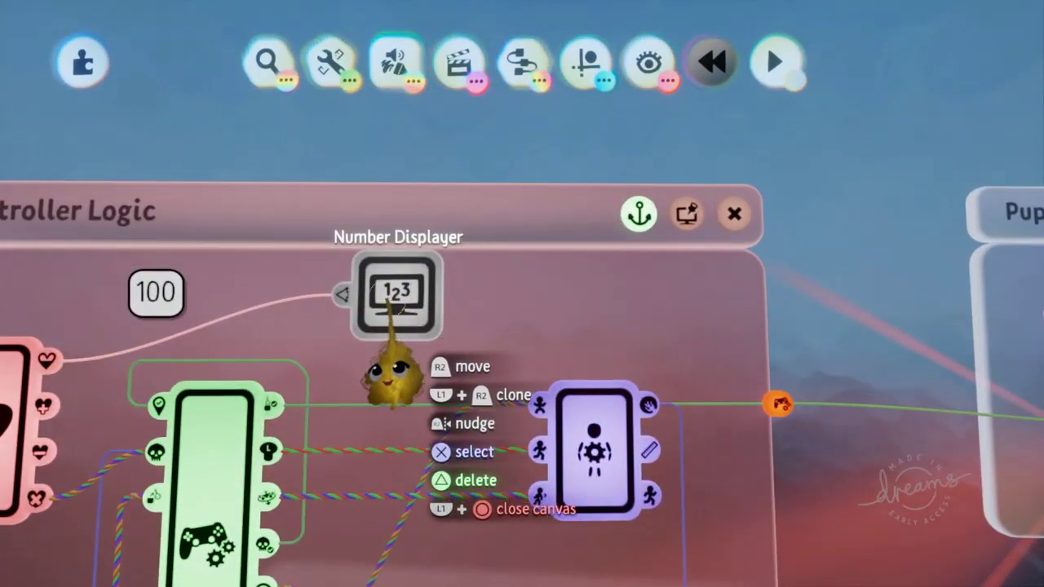
key("Delete")
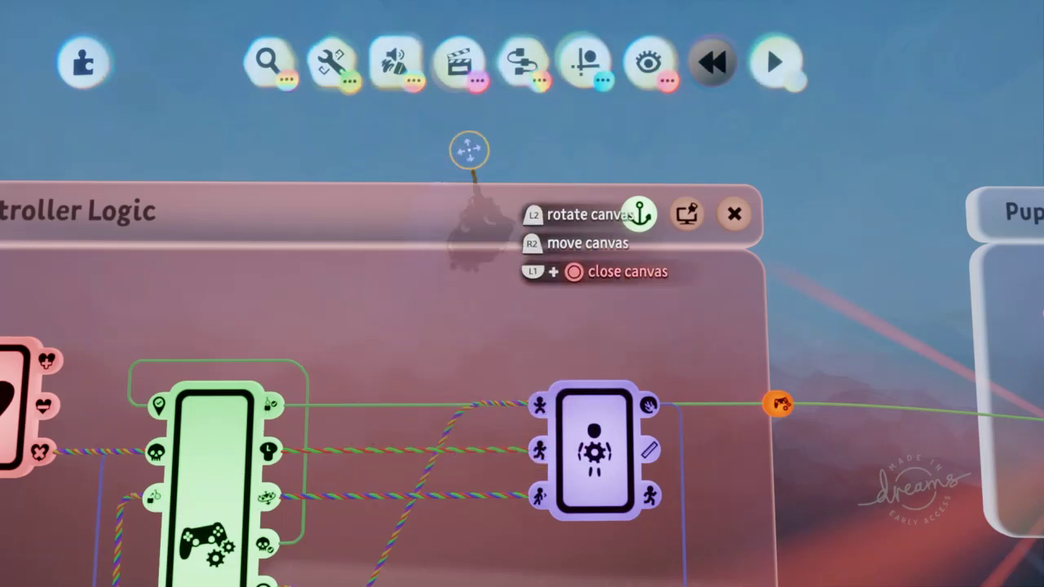
- Stamp a Microchip on the Controller Logic canvas above the wires between the controller and the puppet gadget, and close its canvas
left_click(527, 65)
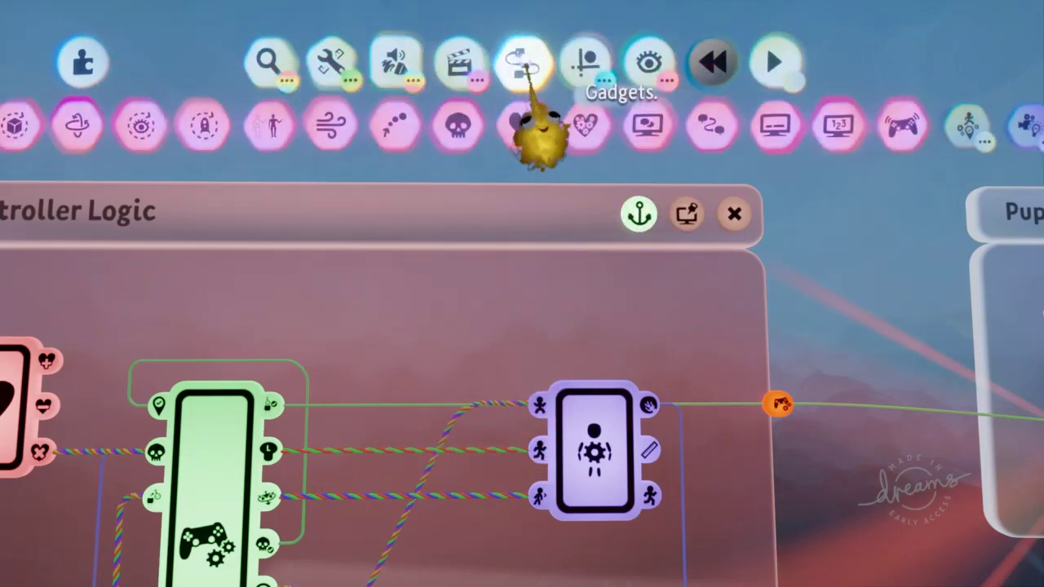
key("Escape")
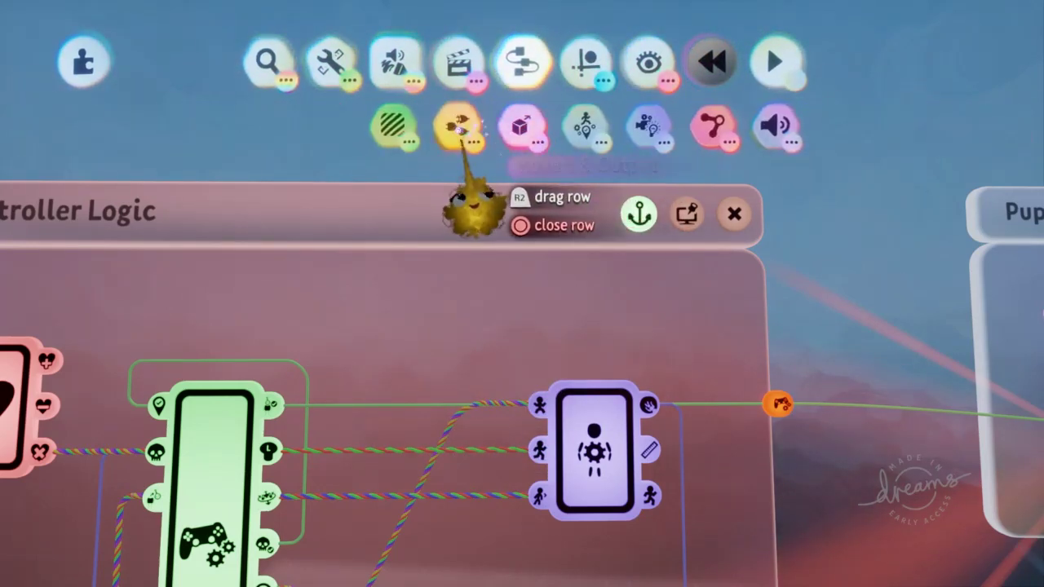
left_click(454, 122)
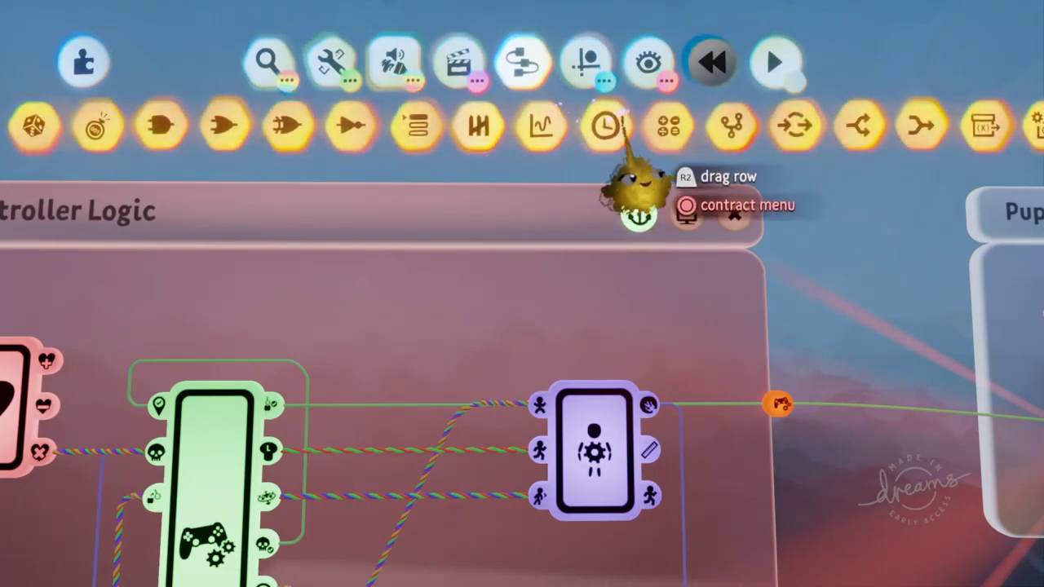
left_click(719, 132)
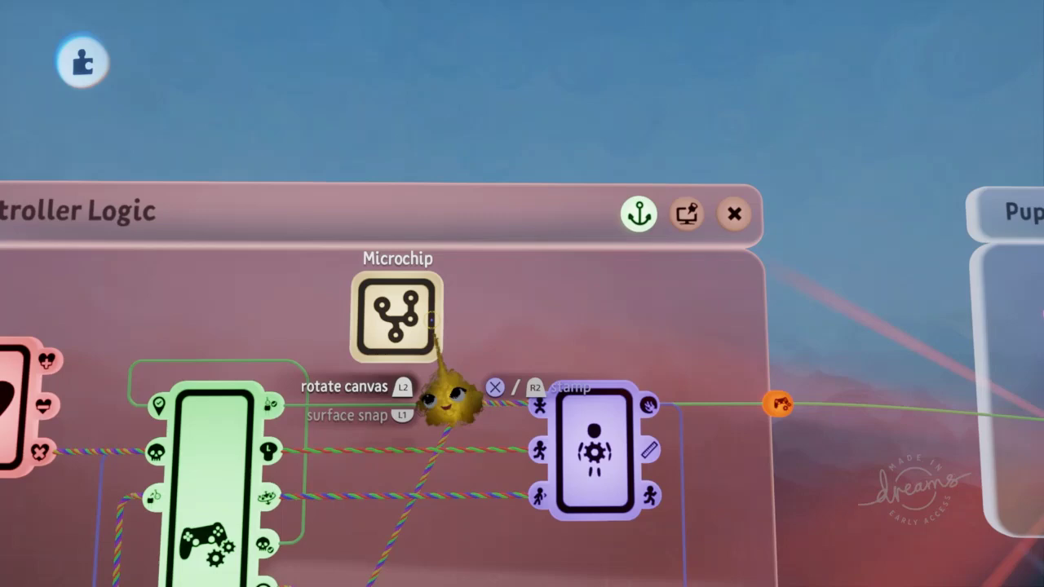
left_click(403, 320)
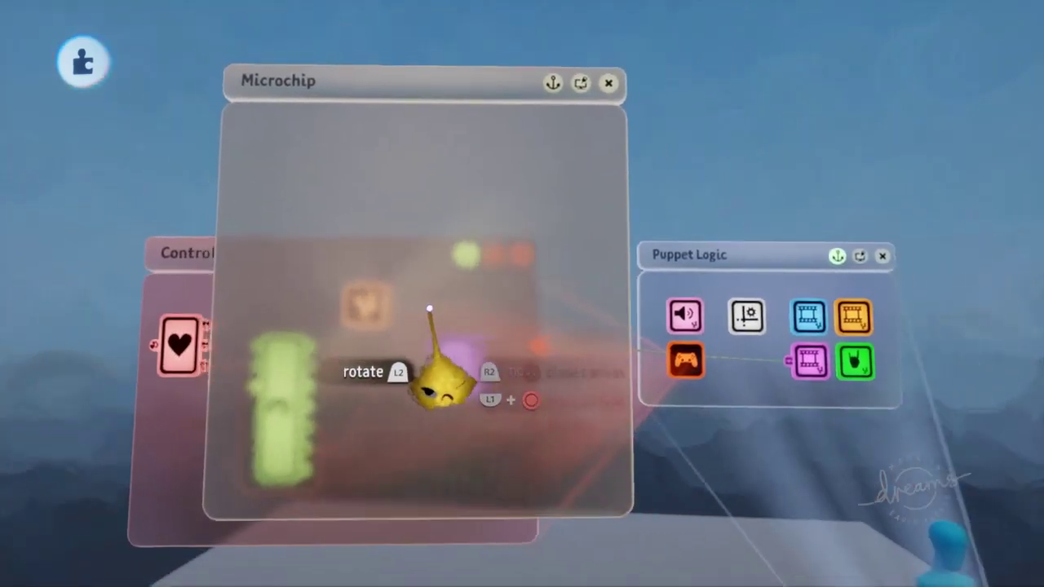
left_click_drag(430, 309, 357, 302)
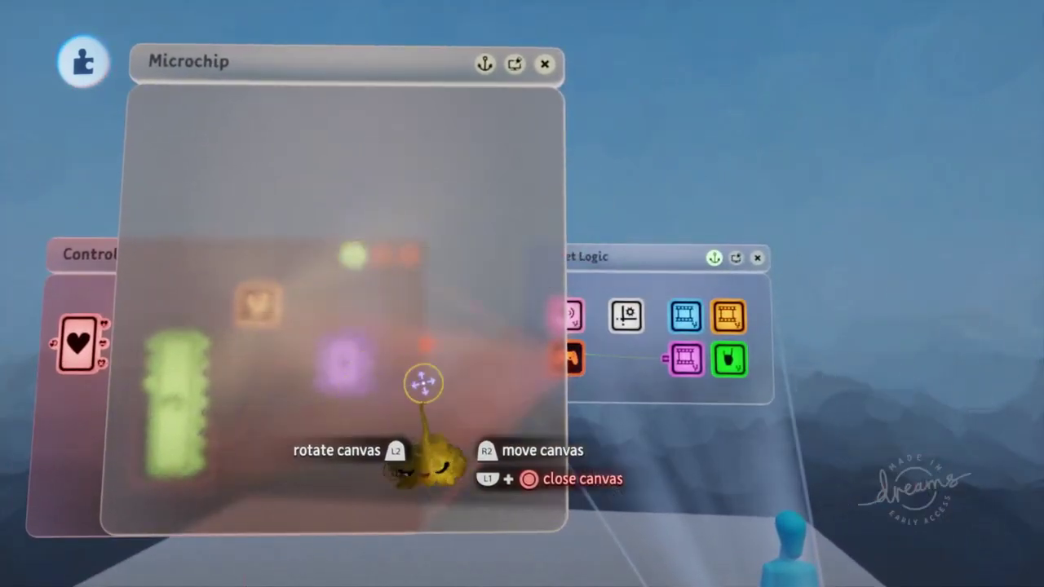
key("Escape")
scroll(371, 367, "up", 5)
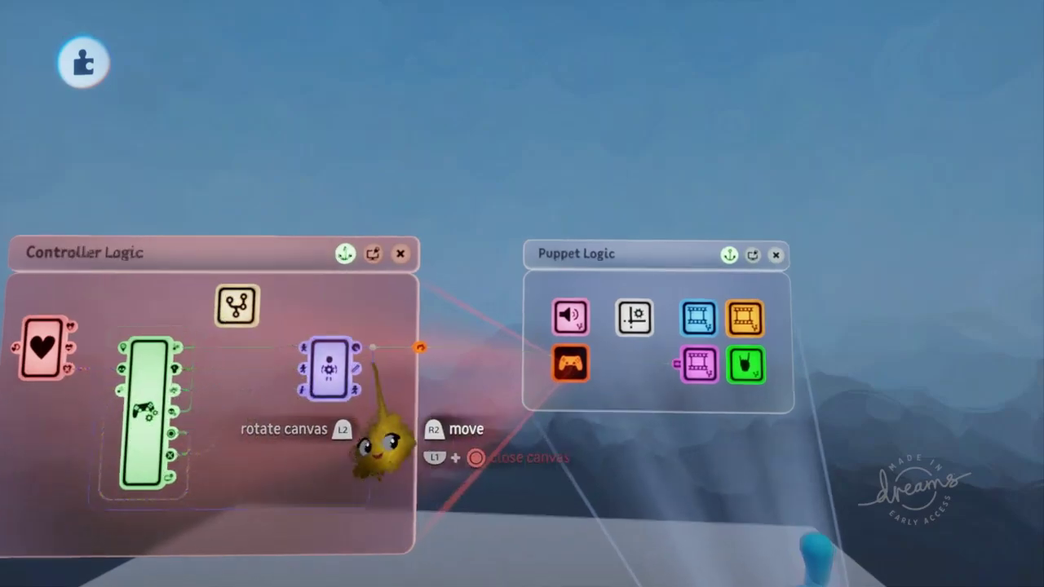
scroll(457, 326, "down", 2)
scroll(319, 342, "left", 3)
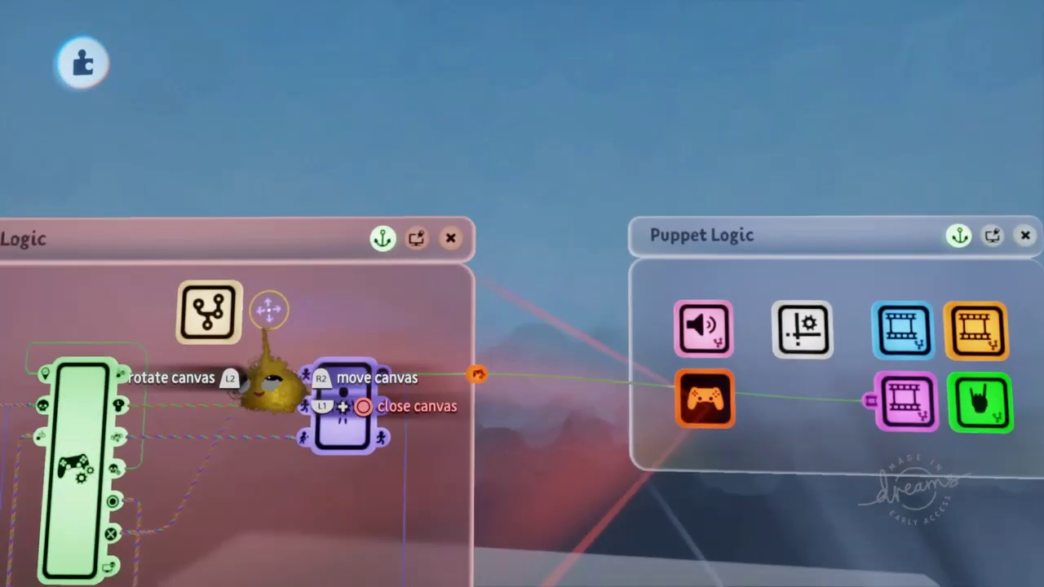
scroll(333, 291, "up", 5)
scroll(332, 317, "down", 3)
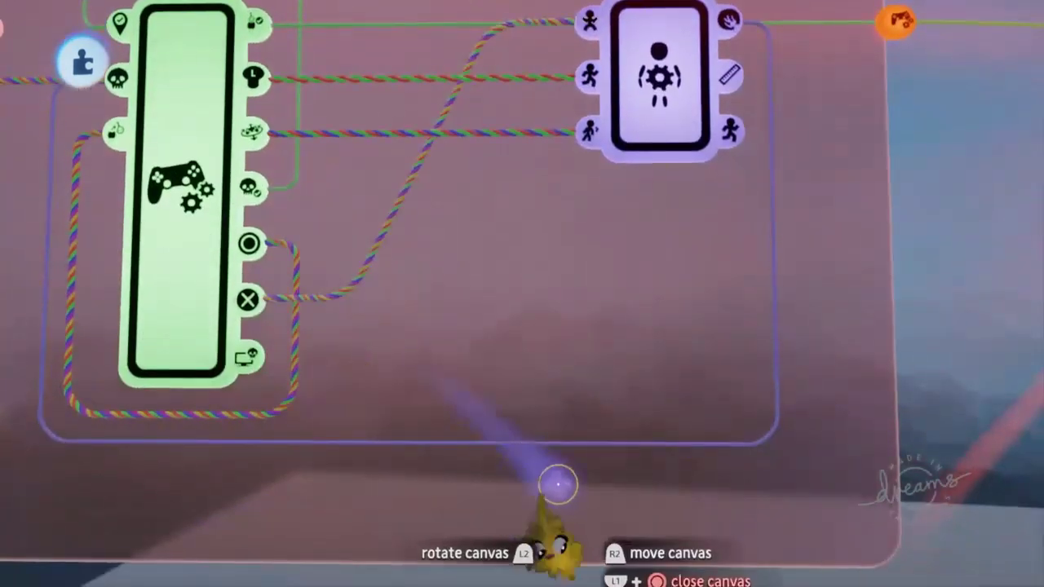
- Open the Microchip on the Controller Logic canvas and stamp a Text Displayer inside it
scroll(468, 296, "up", 5)
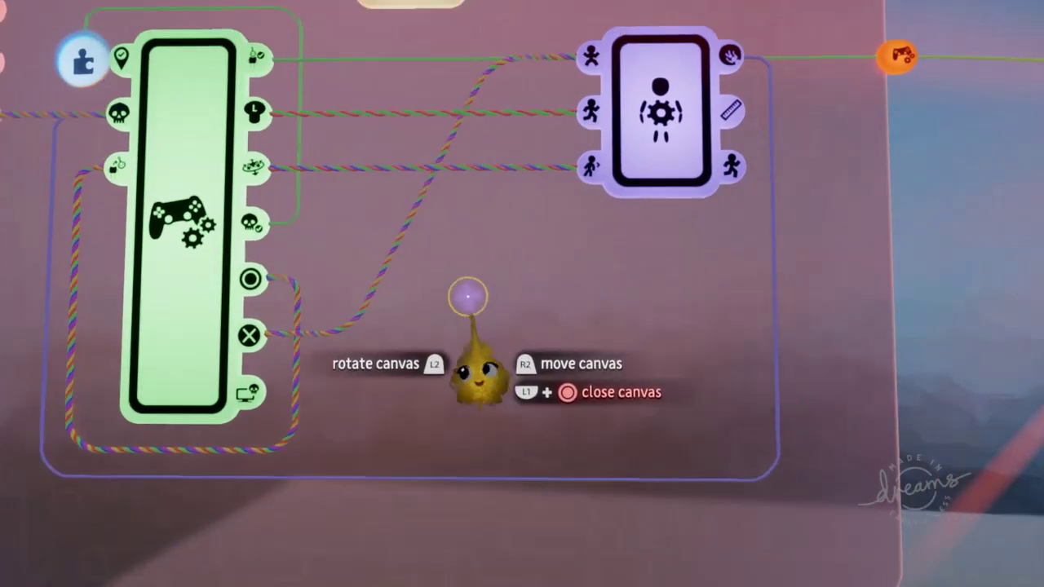
scroll(457, 310, "left", 4)
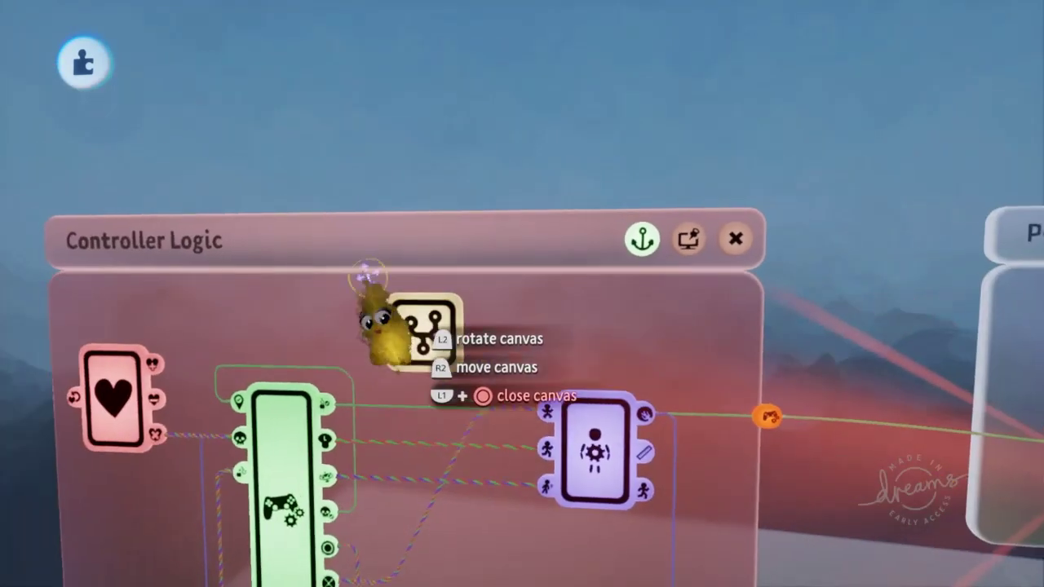
left_click(424, 328)
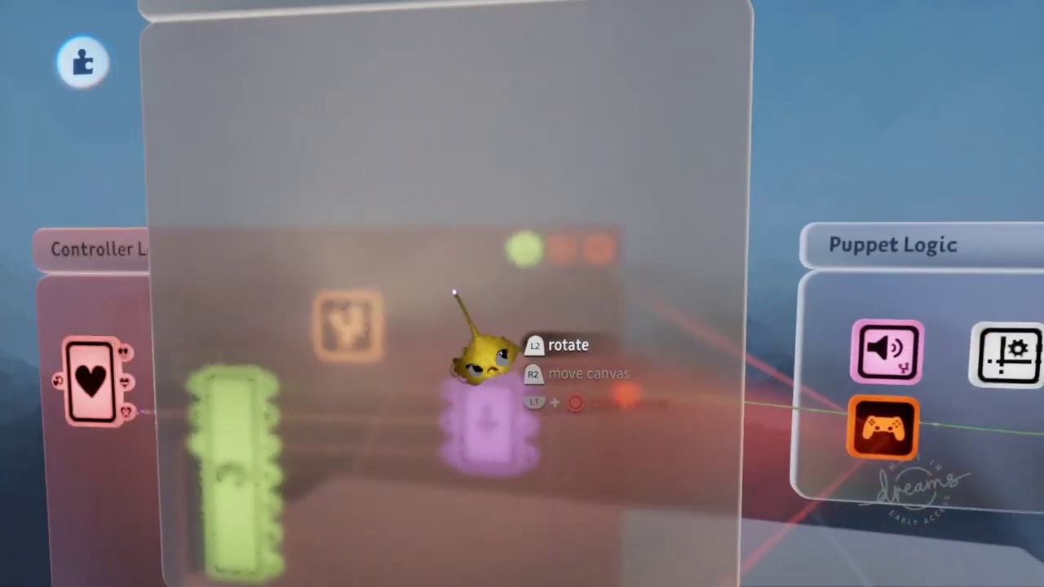
key("square")
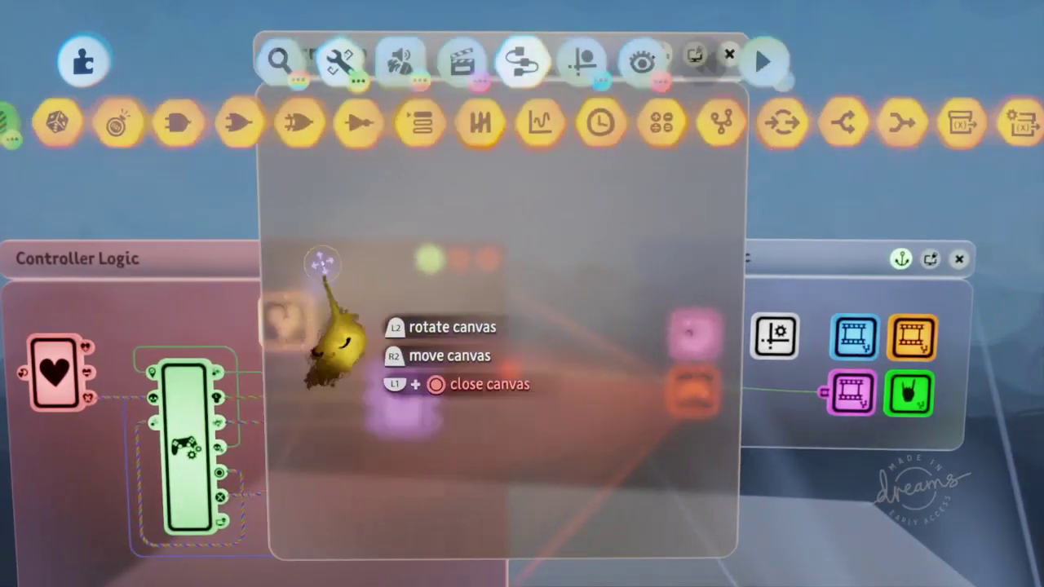
key("circle")
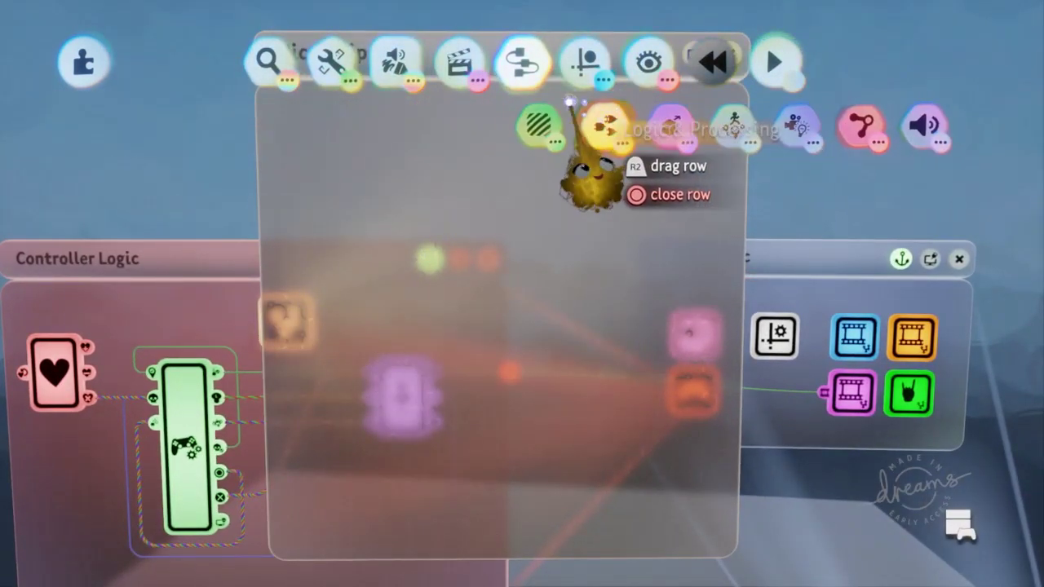
left_click(668, 122)
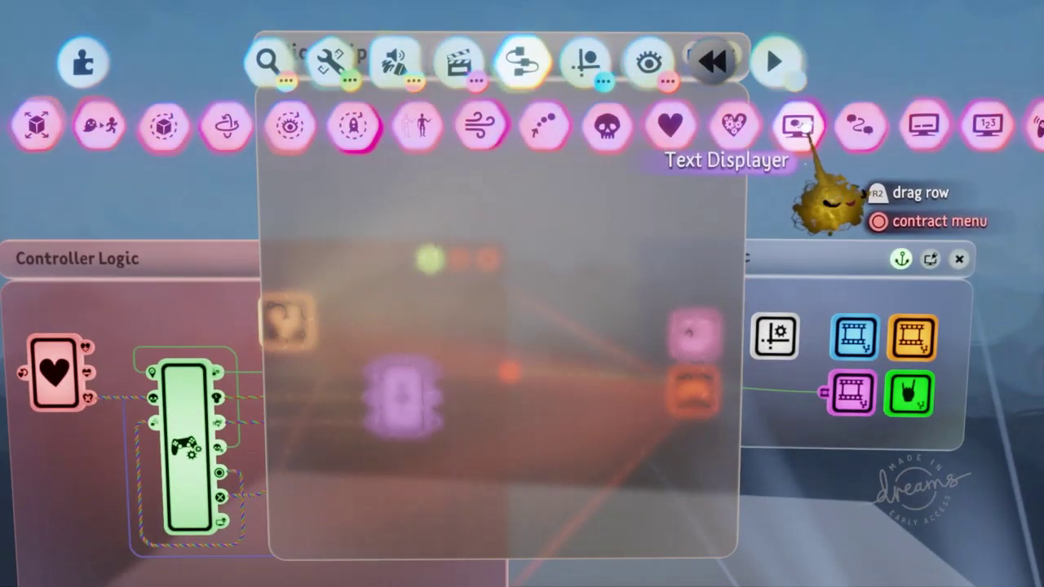
left_click(800, 128)
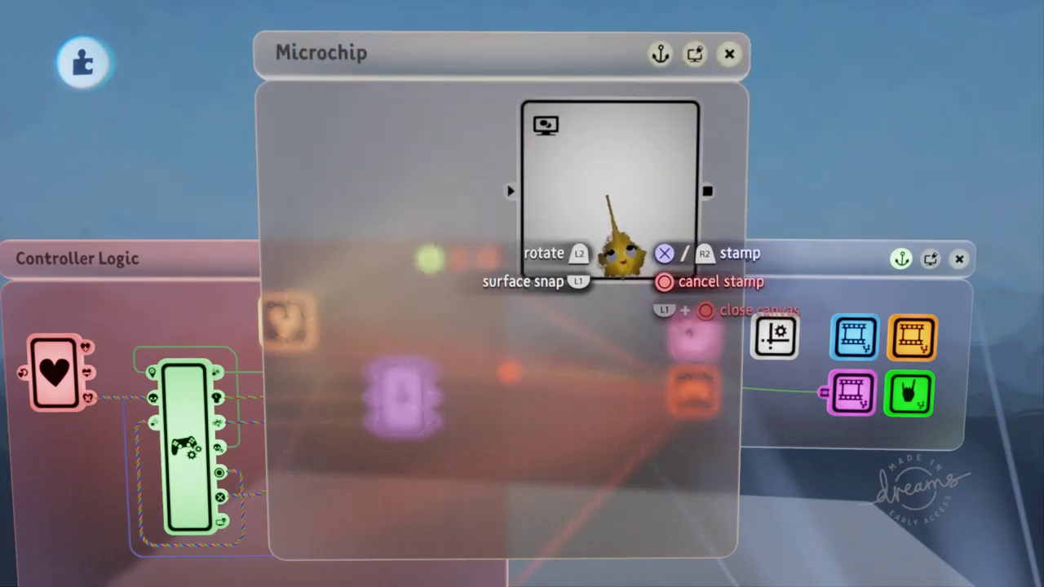
left_click(639, 259)
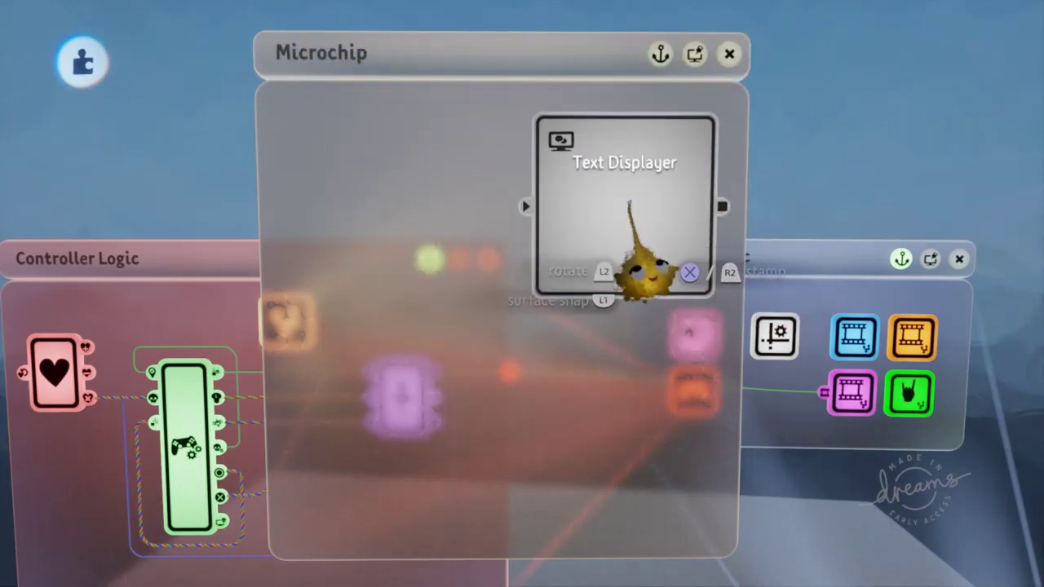
- Turn off the Text Displayer's automatic text box sizing and shrink its box to a thin, wide bar above the Controller Logic nodes
left_click(617, 277)
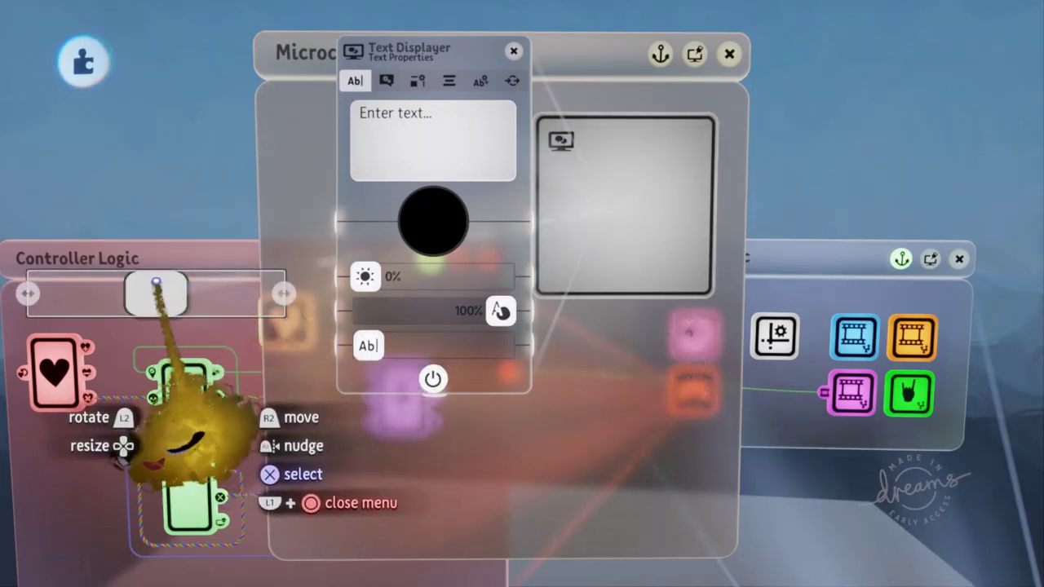
left_click(445, 82)
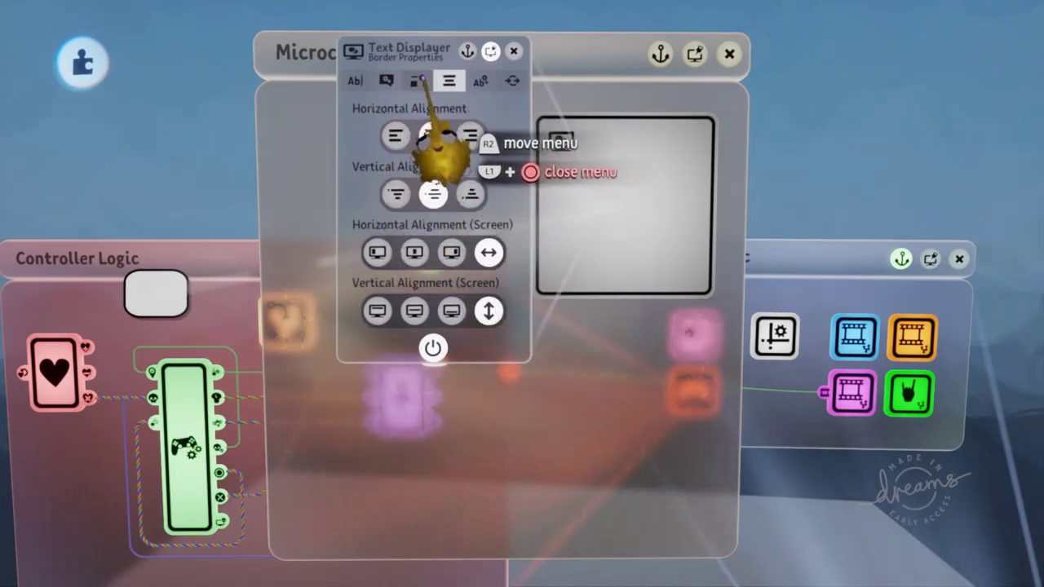
left_click(386, 80)
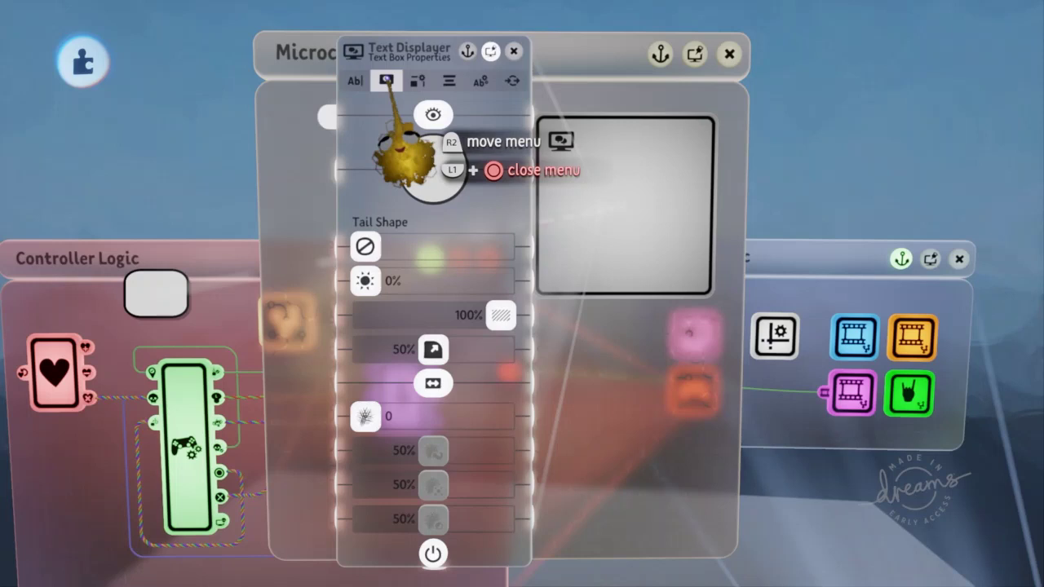
left_click(433, 383)
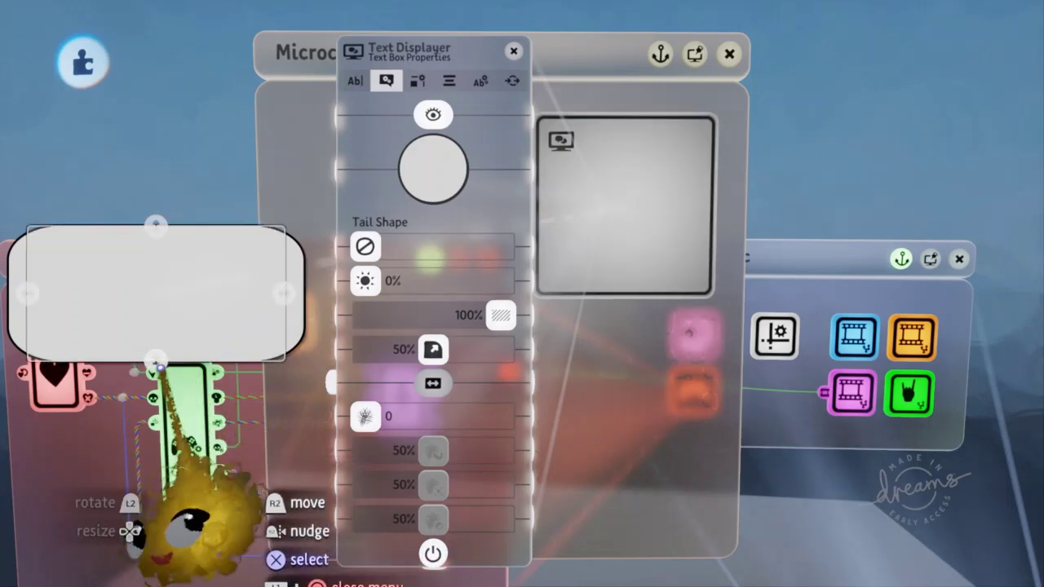
left_click_drag(155, 358, 154, 346)
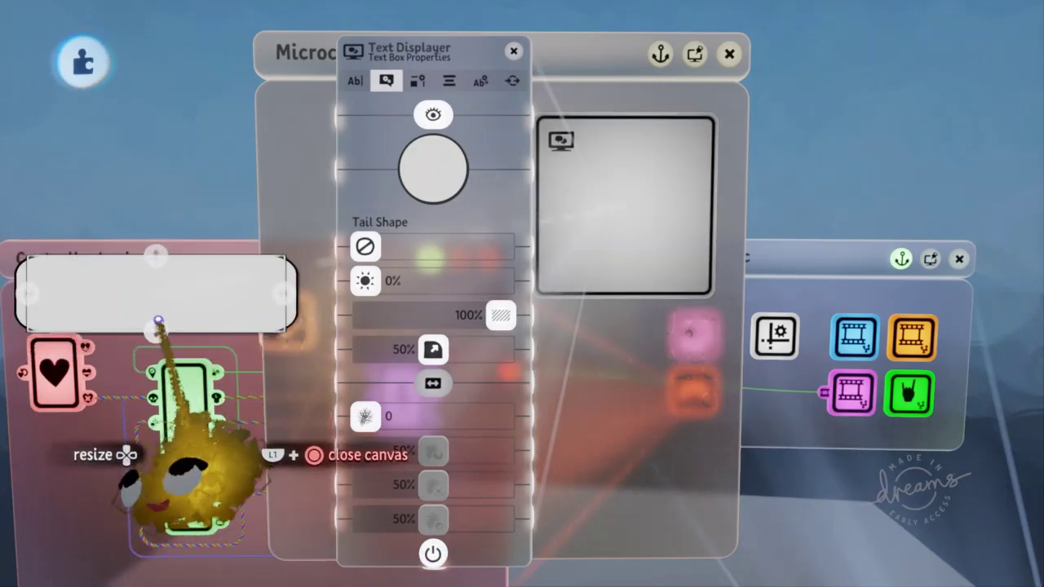
left_click_drag(158, 320, 153, 291)
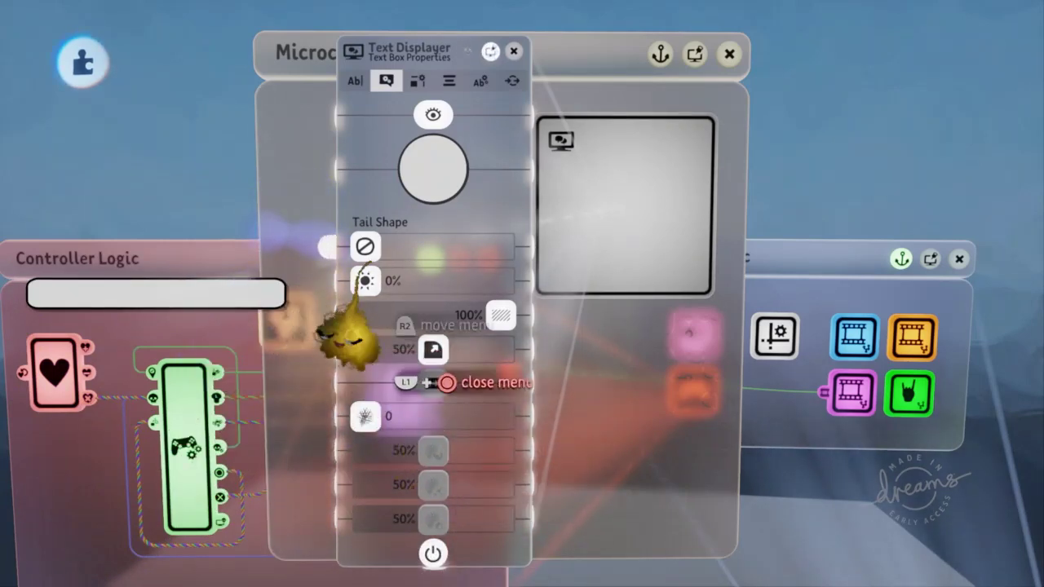
key("Escape")
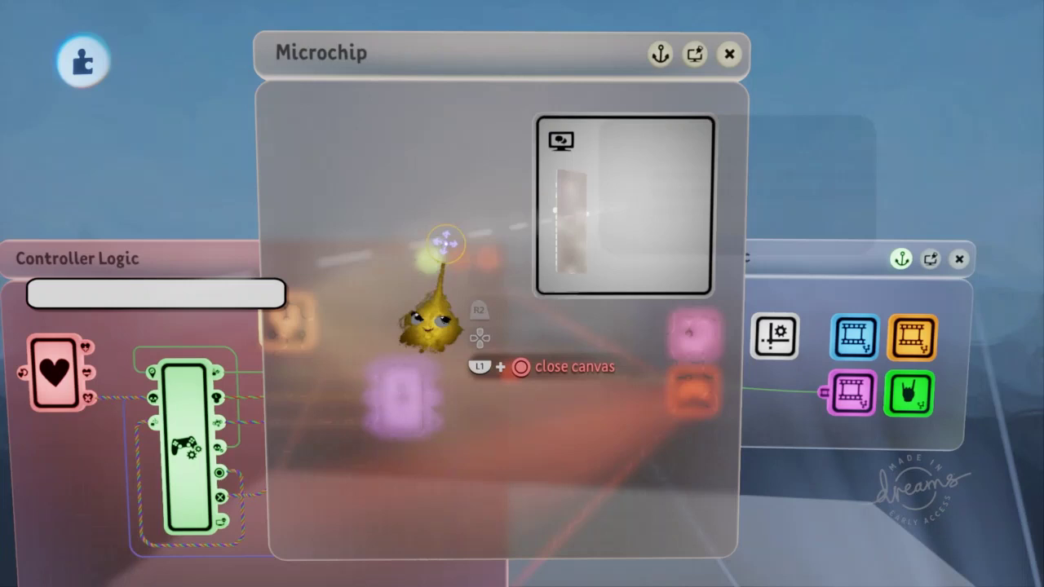
- Clone the Text Displayer directly below the original on the Microchip canvas, and select the clone
left_click_drag(605, 204, 615, 410)
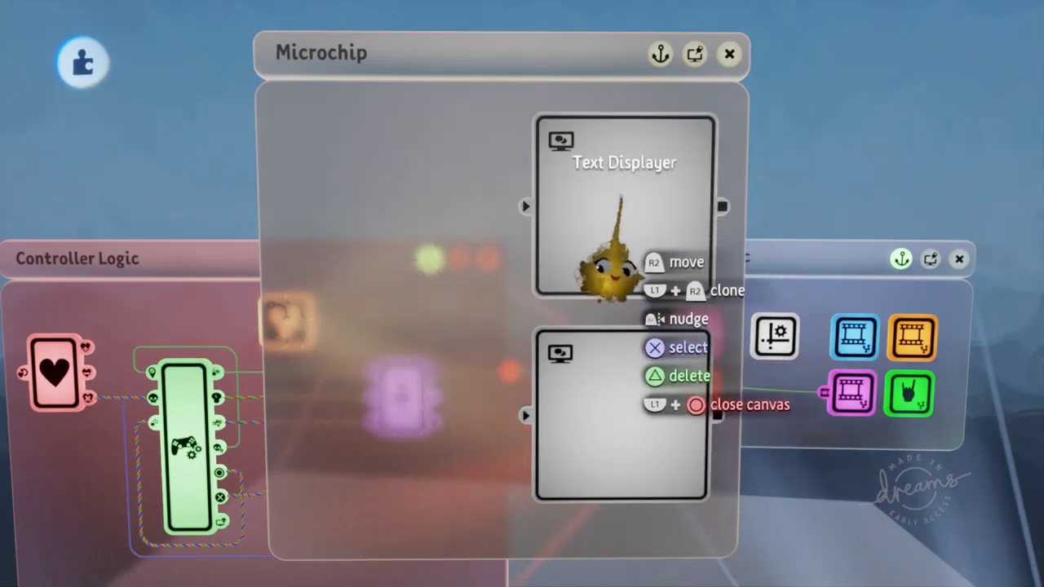
left_click(644, 265)
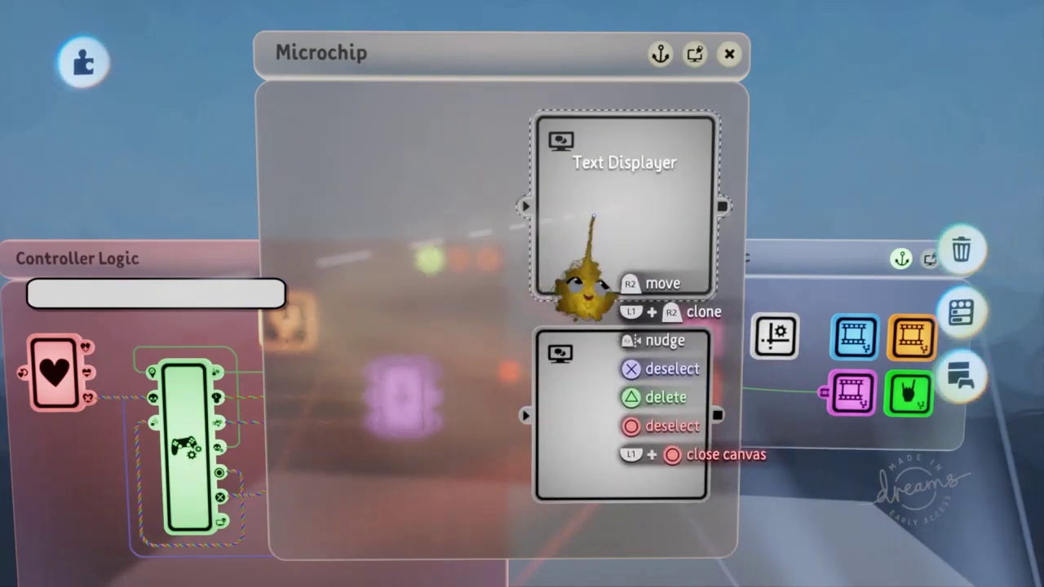
left_click(588, 418)
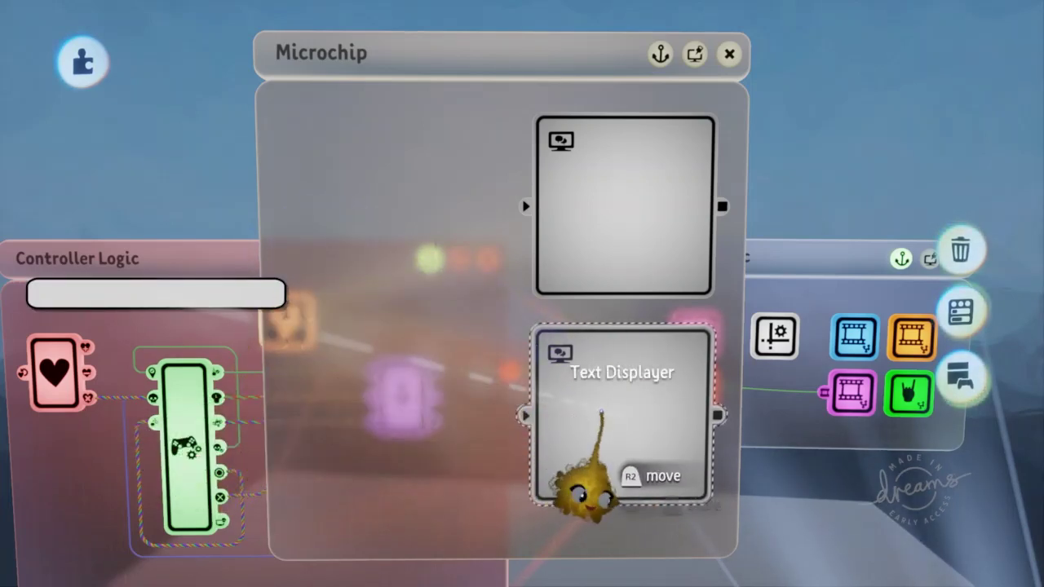
- Set the cloned Text Displayer's text box colour to bright red
left_click(601, 413)
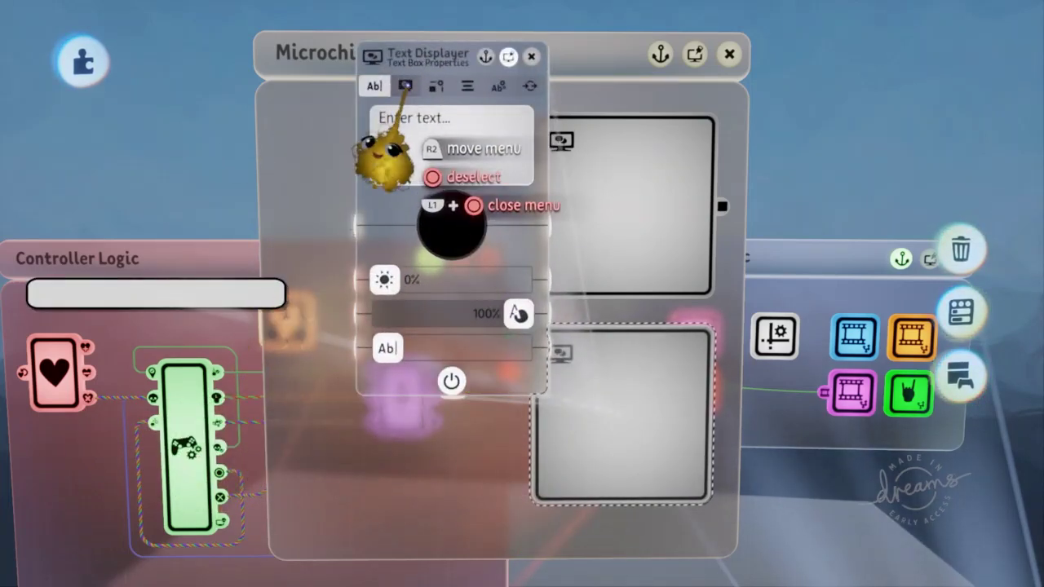
left_click(404, 85)
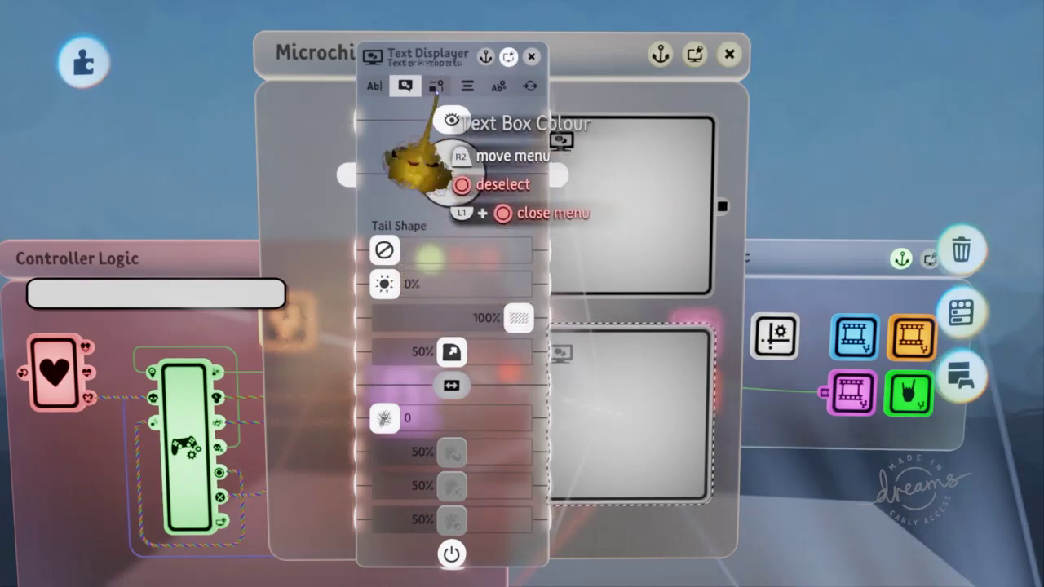
left_click(435, 86)
left_click(410, 86)
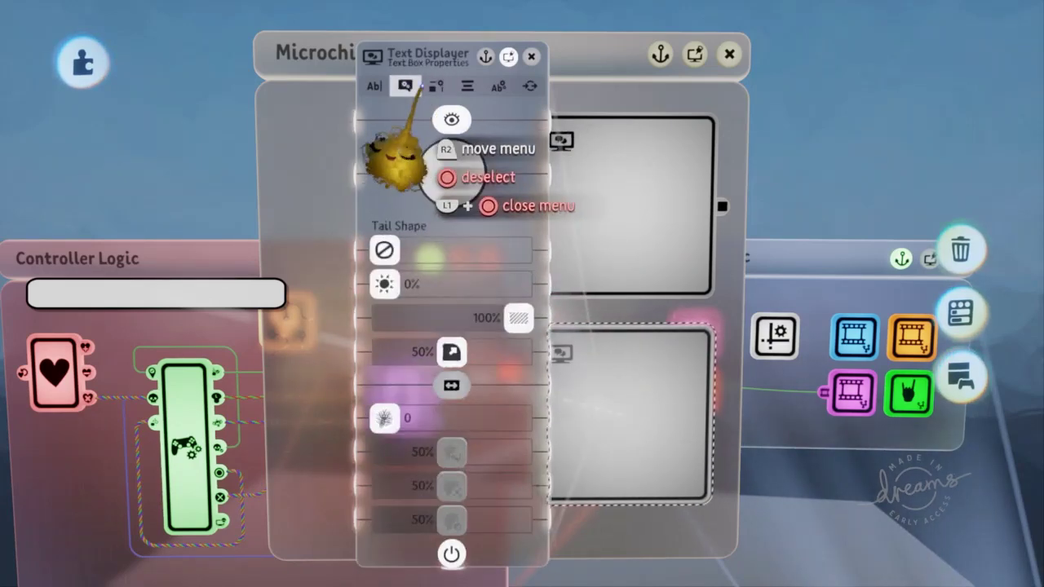
left_click(483, 186)
left_click_drag(562, 281, 613, 254)
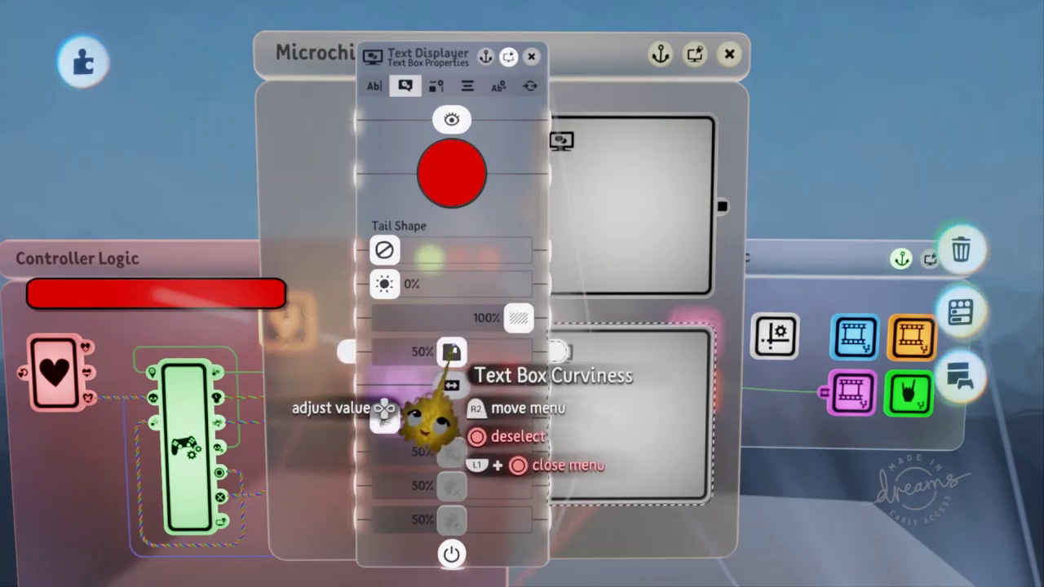
- Remove the black border around the cloned Text Displayer's red bar and close its properties
left_click(450, 173)
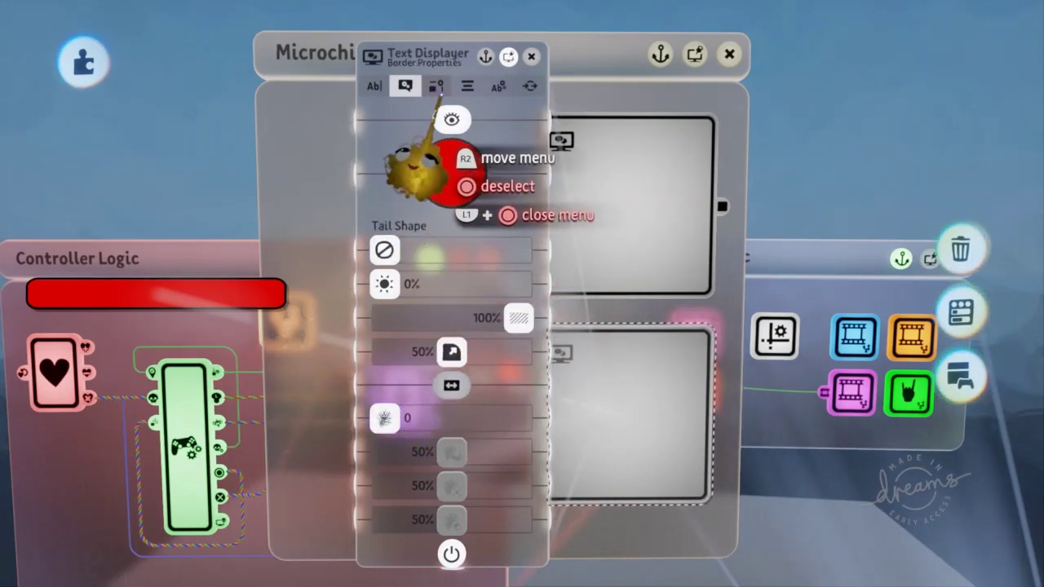
left_click(436, 87)
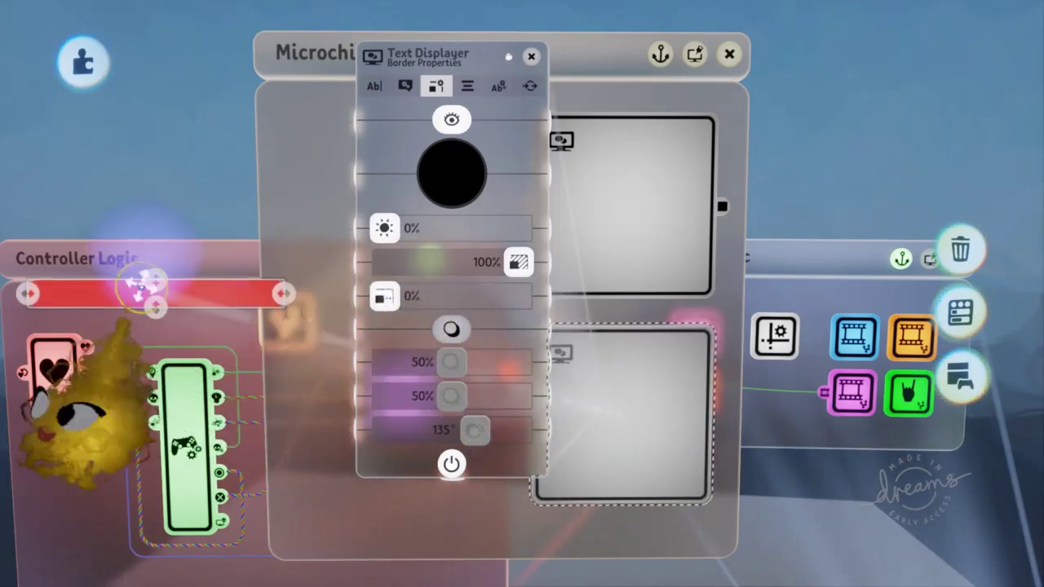
key("Escape")
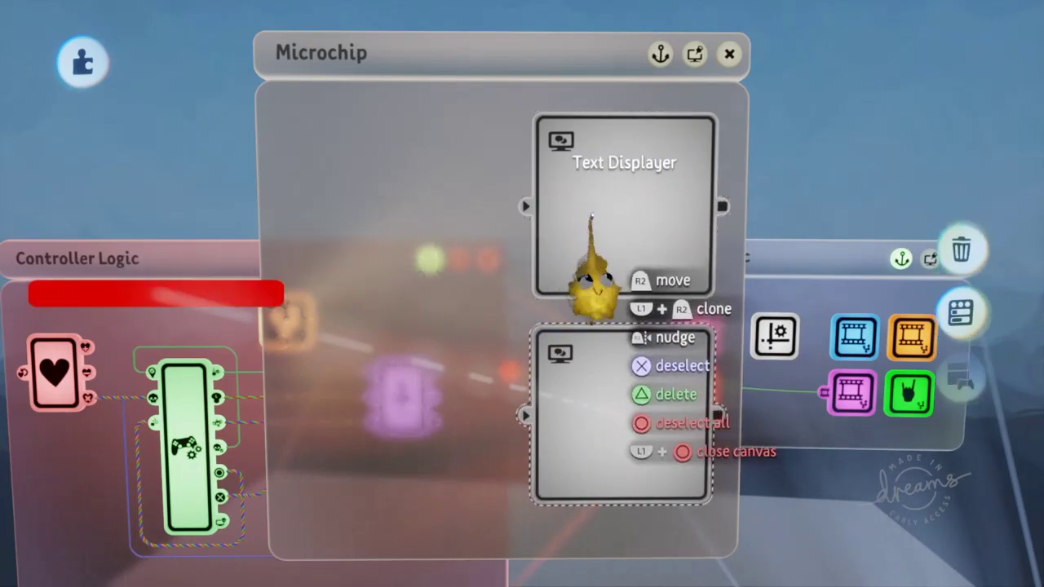
- Widen the Microchip canvas and place the cloned Text Displayer beside the original in one row
scroll(499, 299, "down", 4)
key("Escape")
scroll(600, 481, "down", 2)
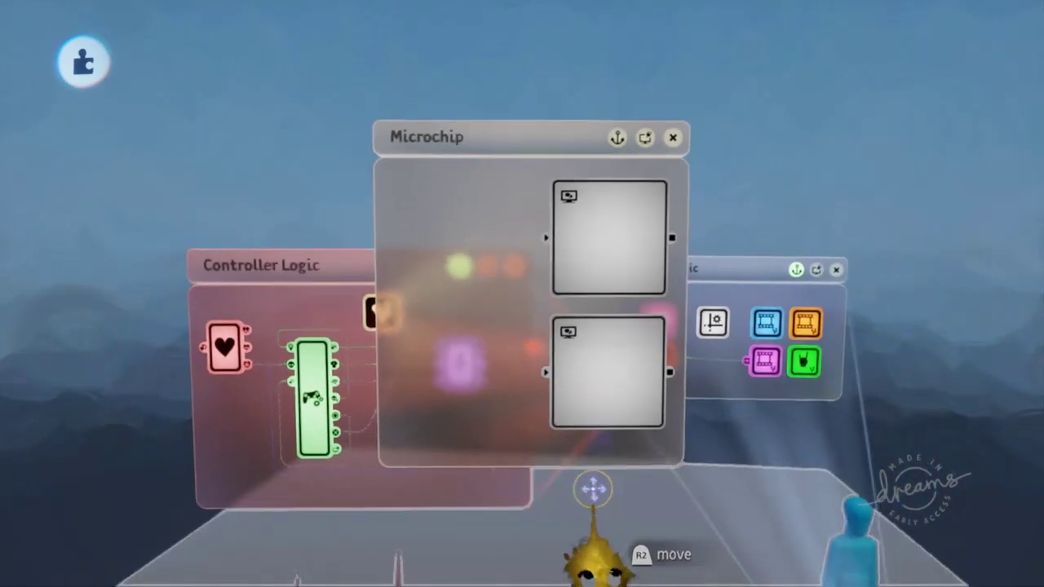
left_click_drag(694, 441, 1023, 459)
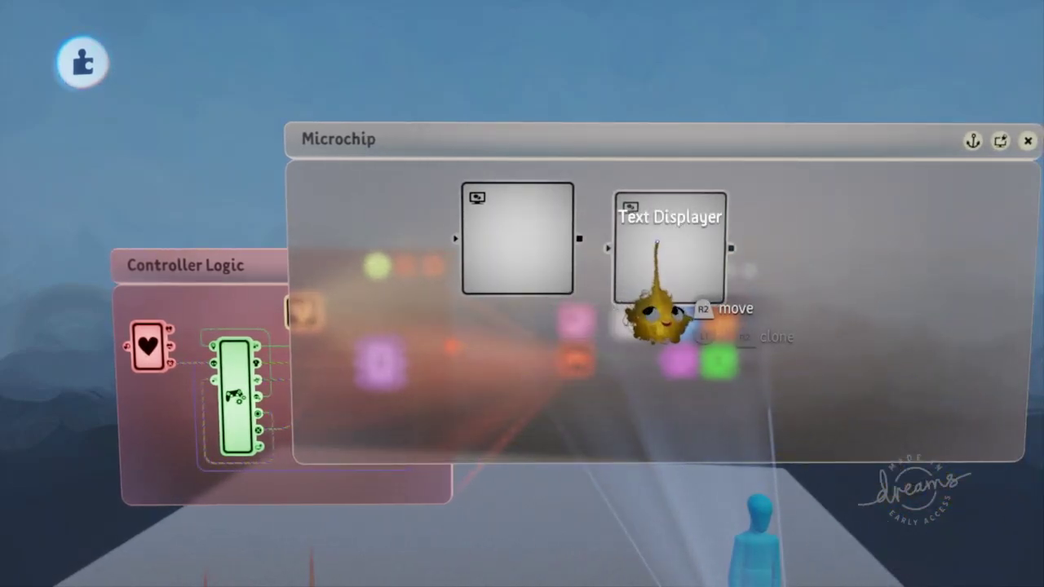
left_click_drag(657, 243, 638, 223)
- Preview the two Text Displayers' bars overlaid, and check the text properties of each displayer in turn
scroll(429, 380, "up", 5)
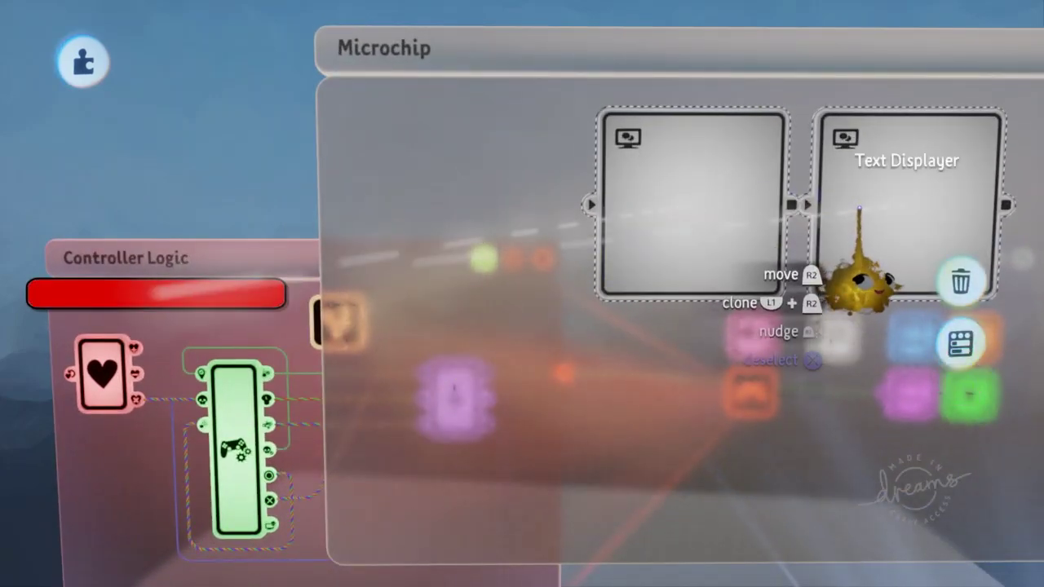
left_click(859, 218)
left_click(681, 178)
scroll(568, 231, "left", 5)
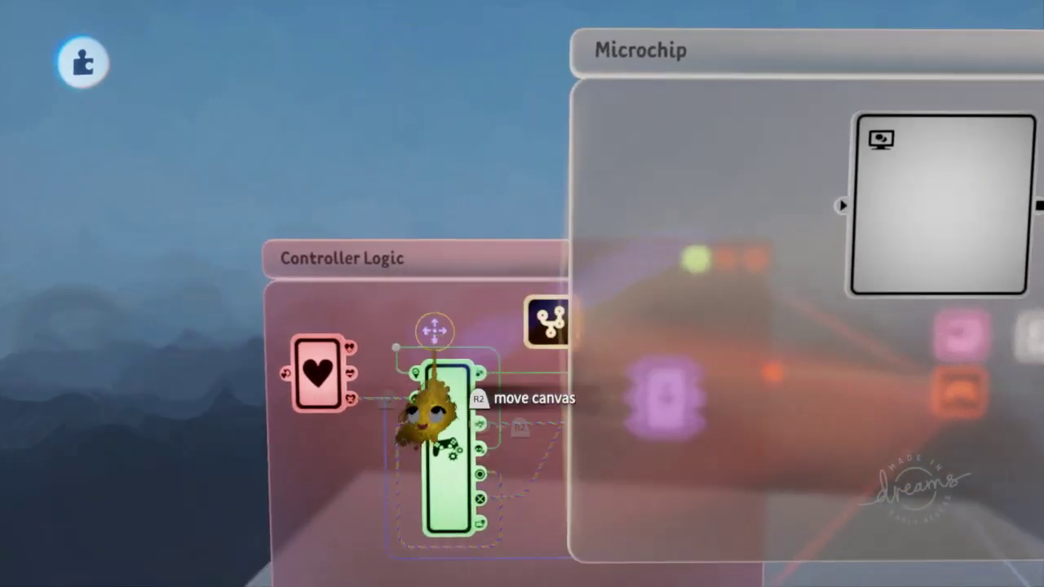
scroll(435, 331, "right", 5)
left_click(570, 214)
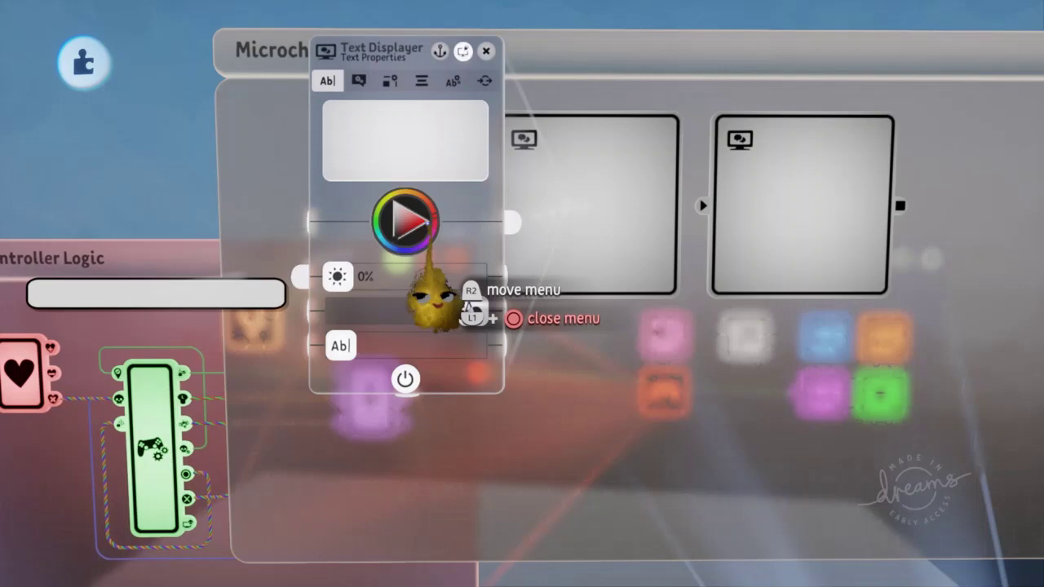
key("Escape")
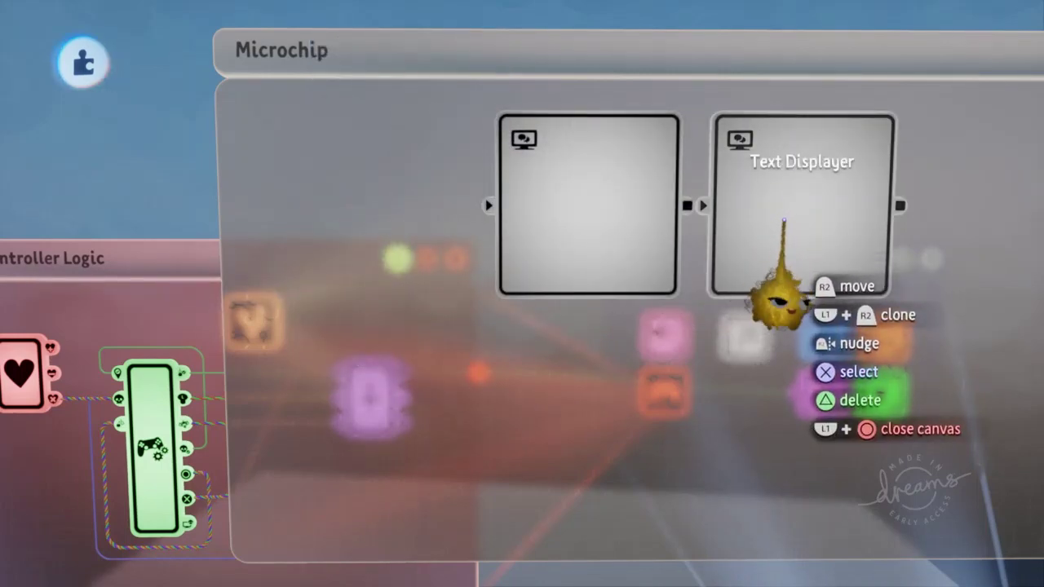
left_click(762, 277)
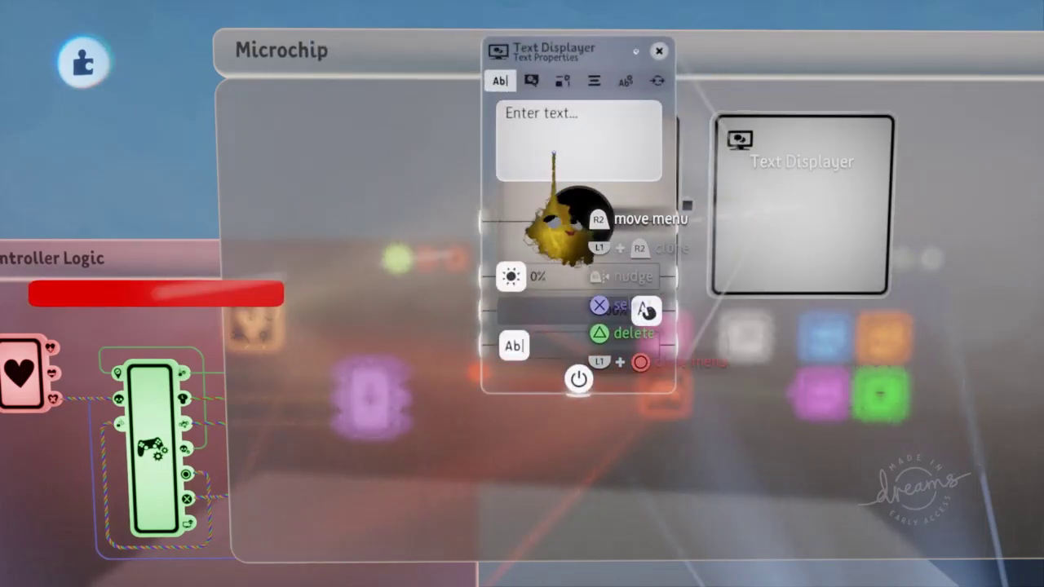
left_click(586, 173)
key("Escape")
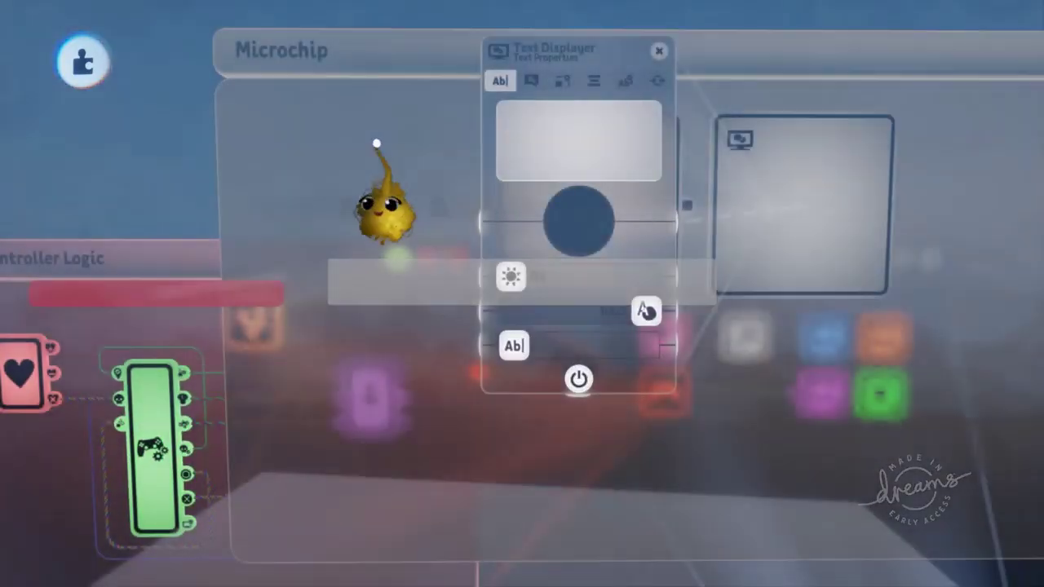
key("Escape")
middle_click_drag(472, 189, 680, 181)
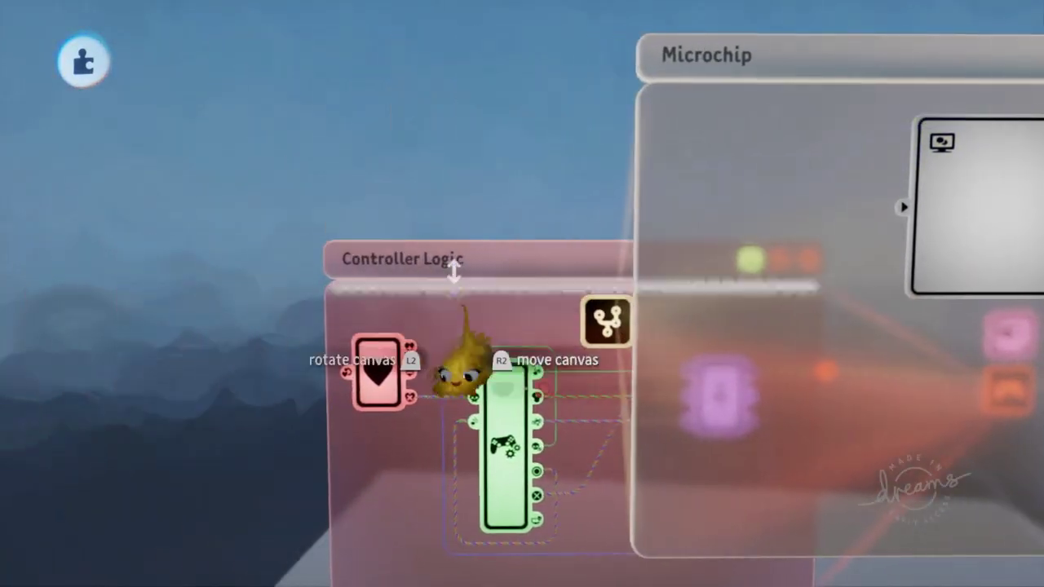
left_click(377, 387)
key("Escape")
middle_click_drag(577, 303, 561, 240)
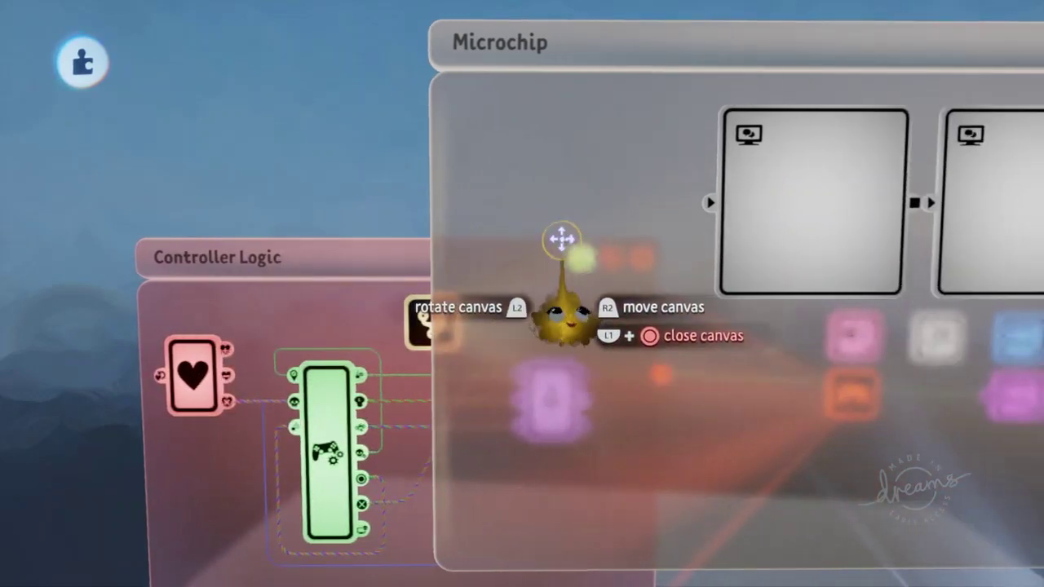
- Add a Calculator to the Microchip canvas, in the empty space before the first Text Displayer
key("s")
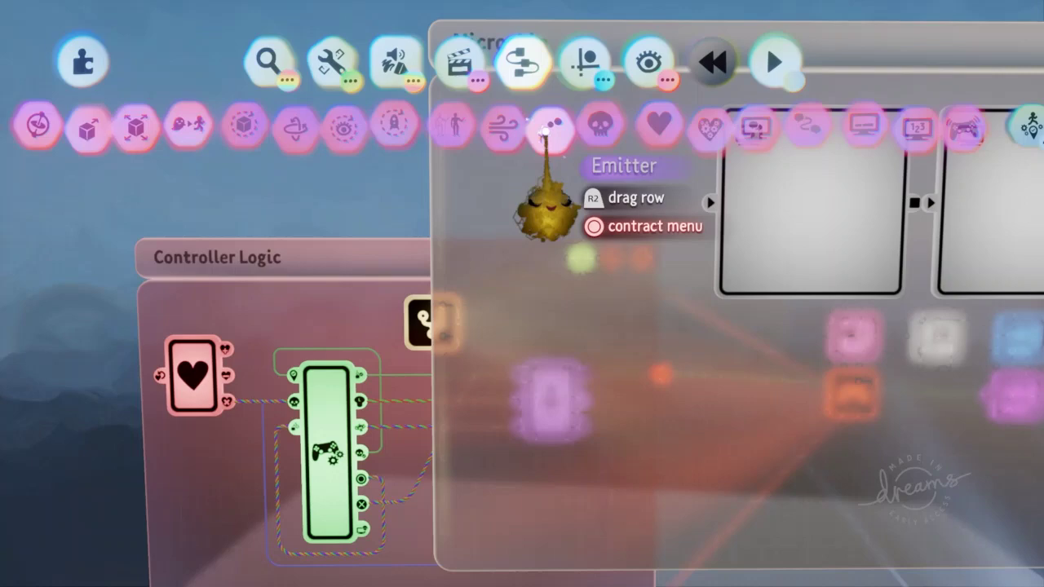
key("Escape")
left_click(472, 129)
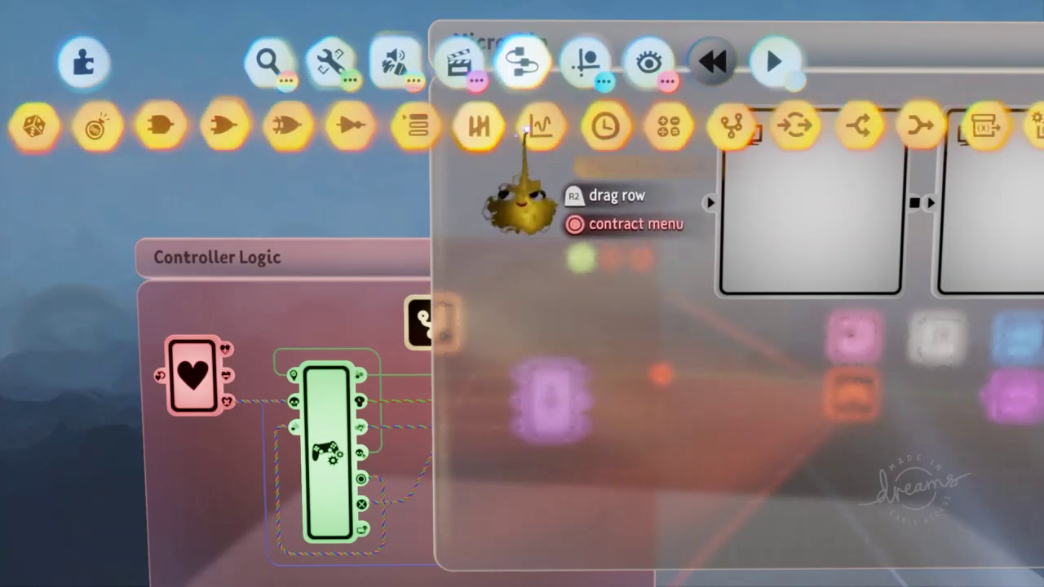
left_click(668, 126)
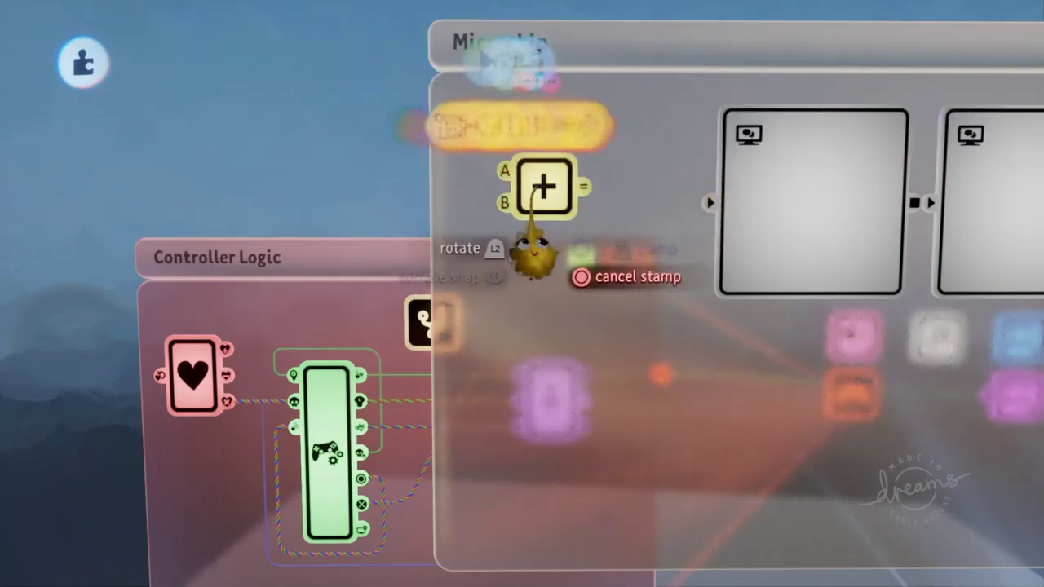
left_click(573, 269)
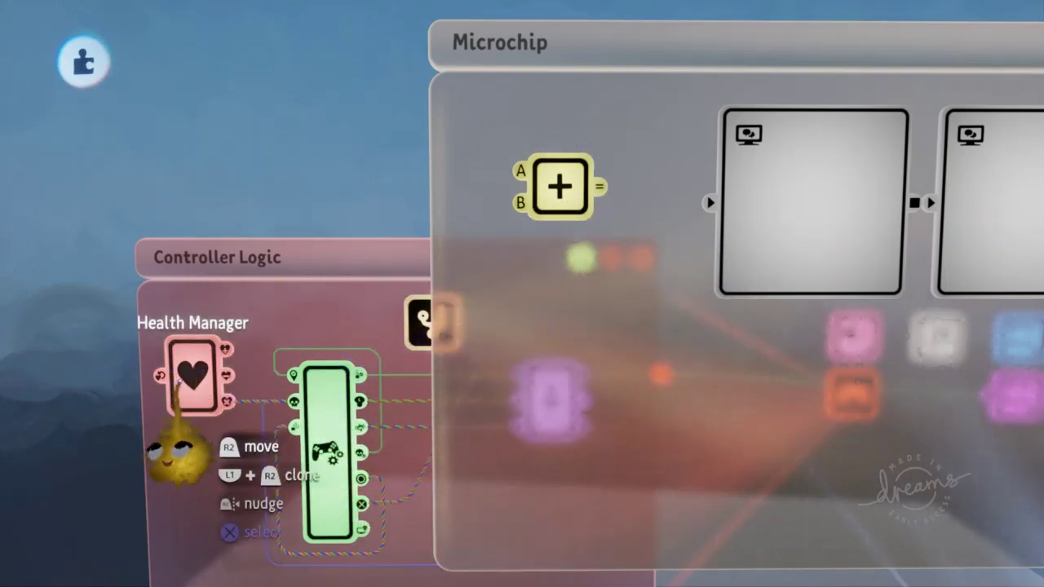
- Wire the Health Manager's maximum health to the Calculator's operand B and its current health to operand A
left_click(208, 428)
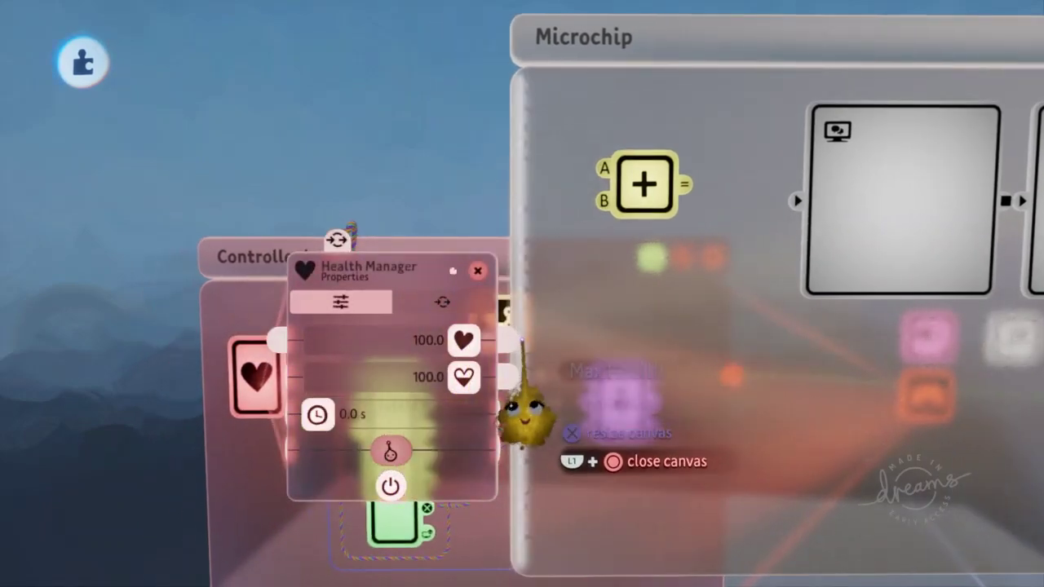
left_click(506, 341)
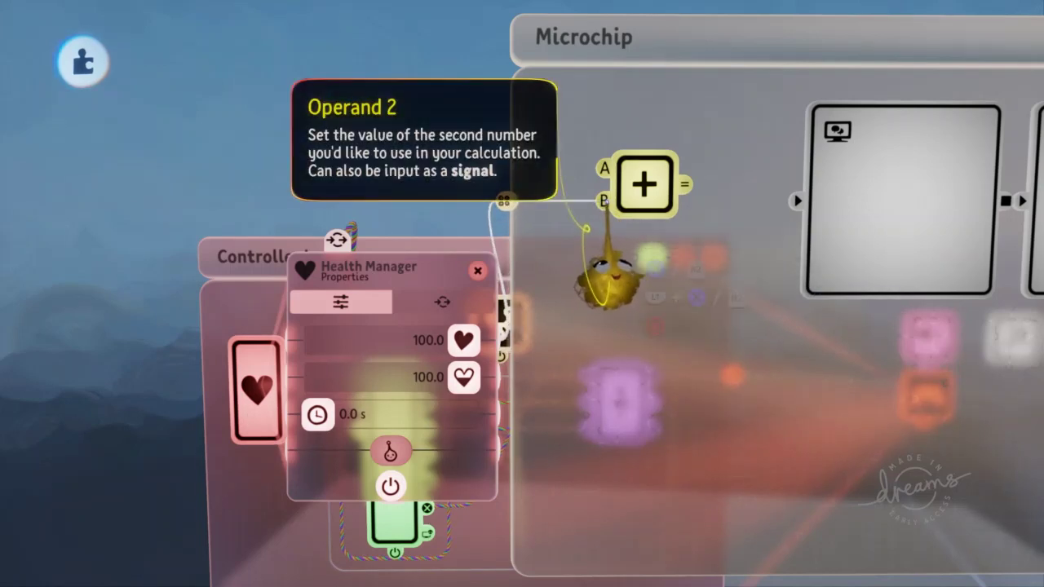
left_click(603, 281)
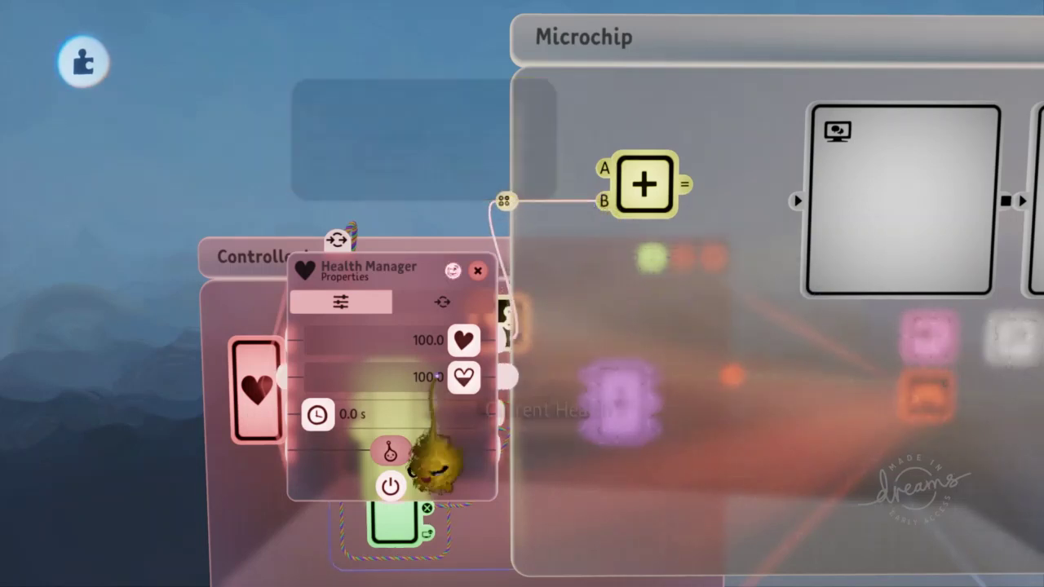
left_click(505, 444)
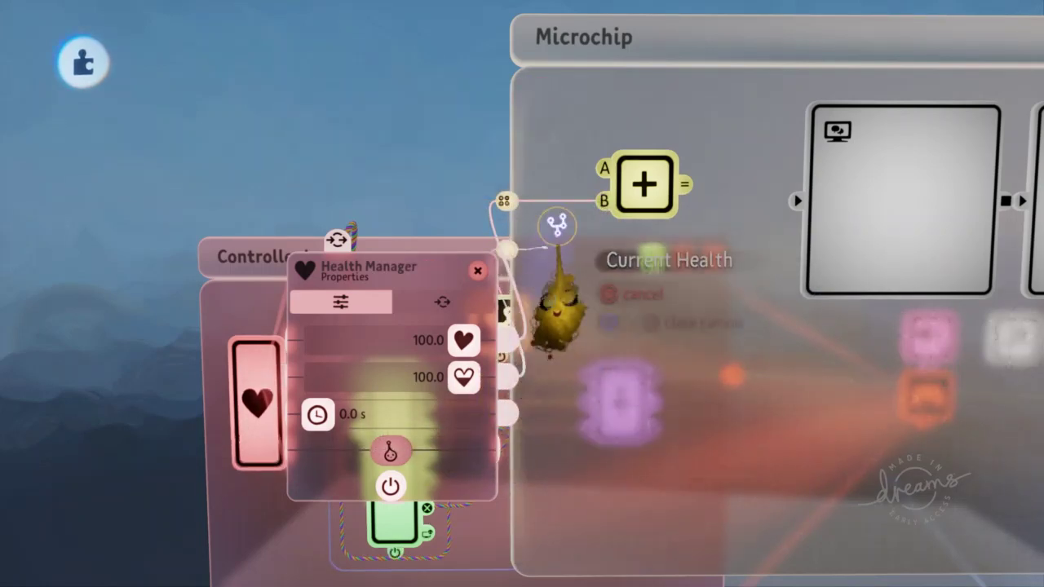
left_click(603, 241)
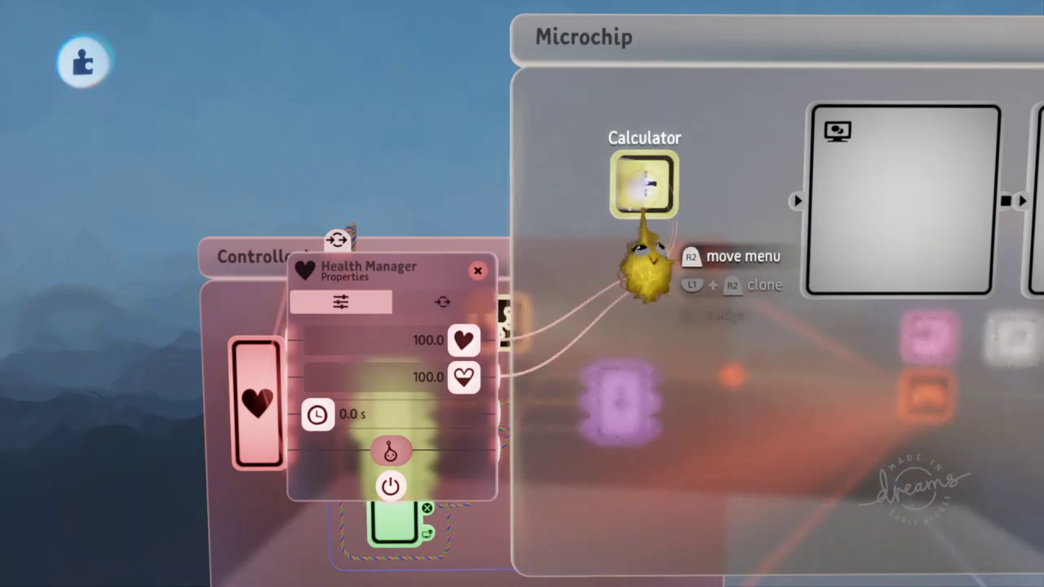
- Set the Calculator's operation to divide and close the Calculator and Health Manager properties
left_click(643, 183)
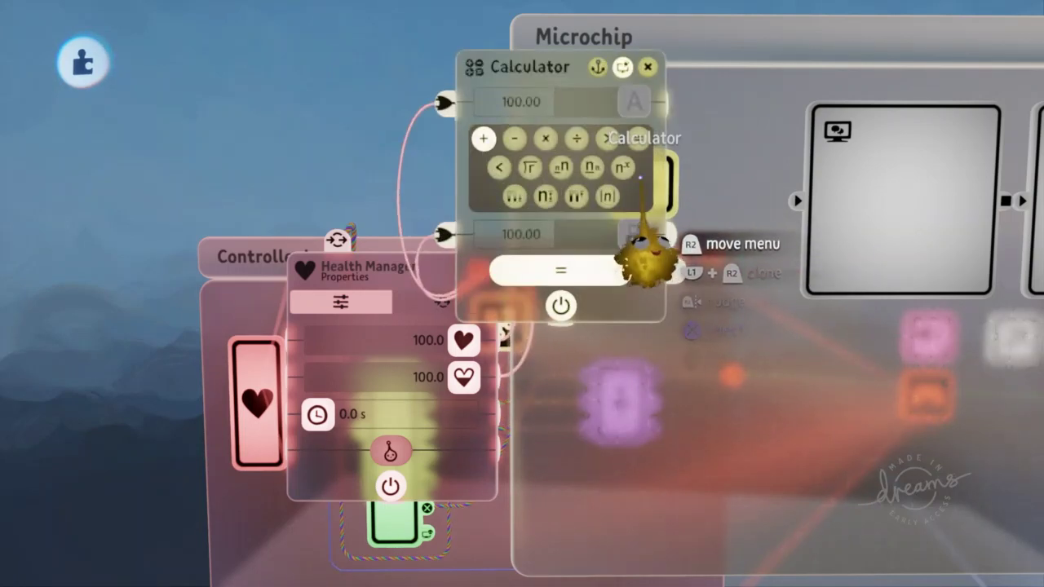
left_click(576, 139)
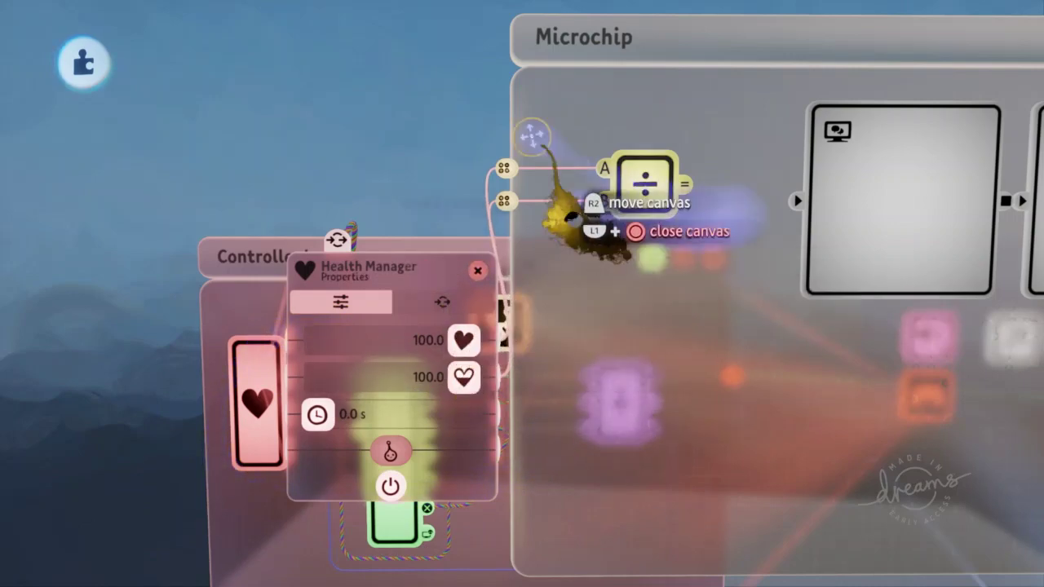
key("Escape")
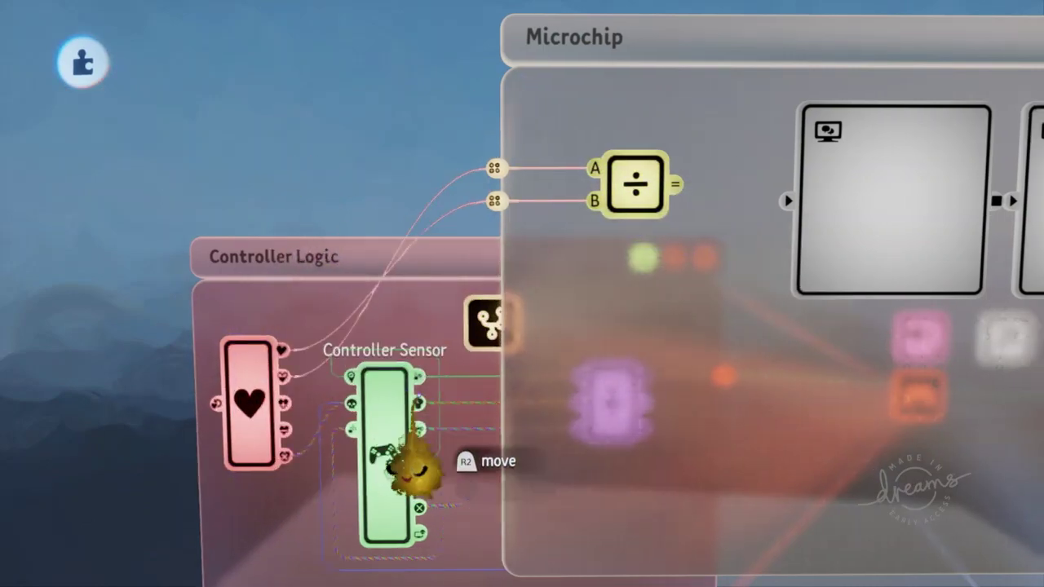
- Add a Timeline to the Microchip beneath the Calculator and Text Displayers, and open its canvas
scroll(399, 246, "down", 1)
key("Tab")
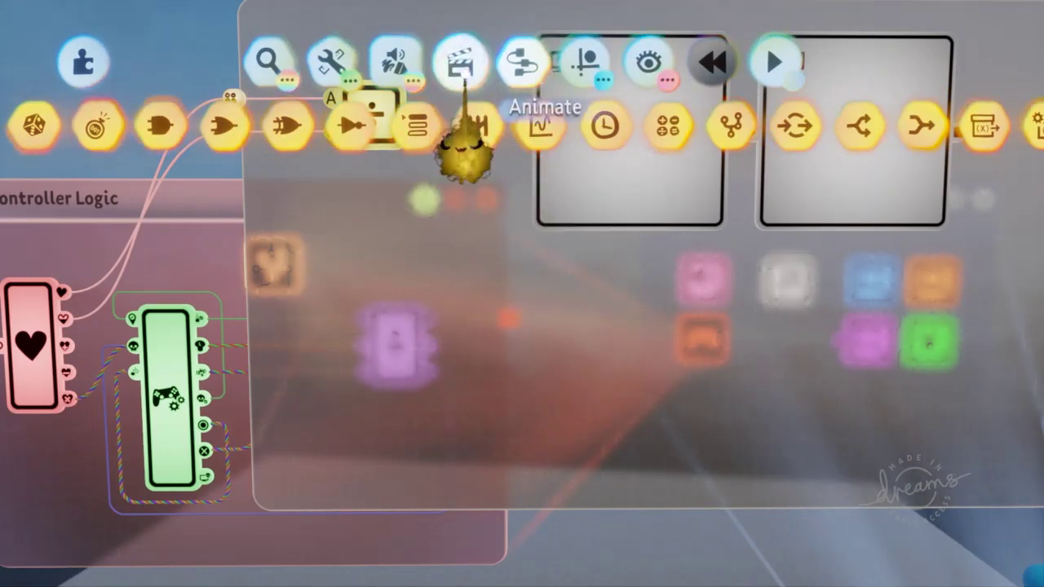
left_click(460, 73)
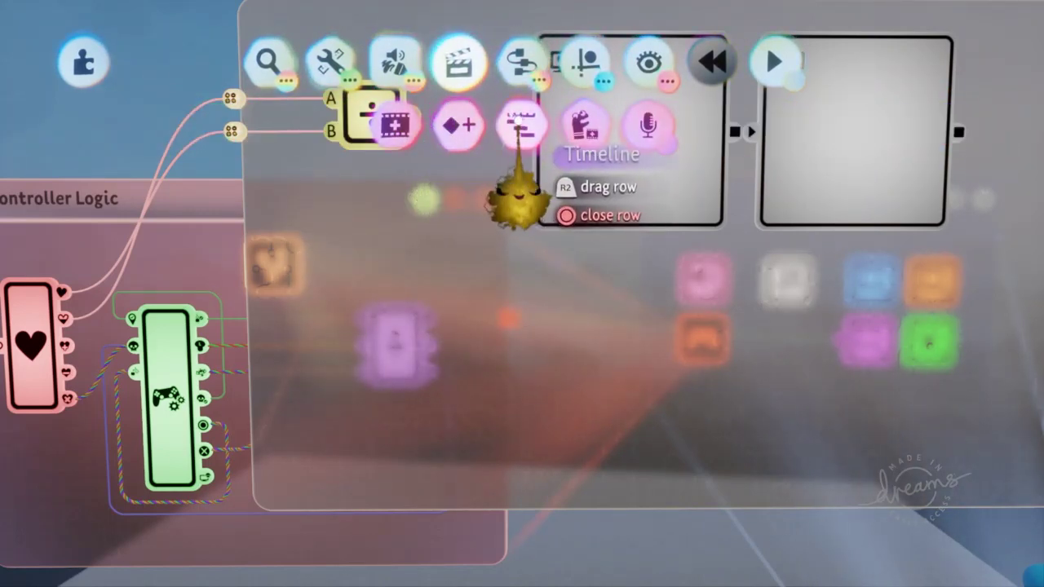
left_click(519, 122)
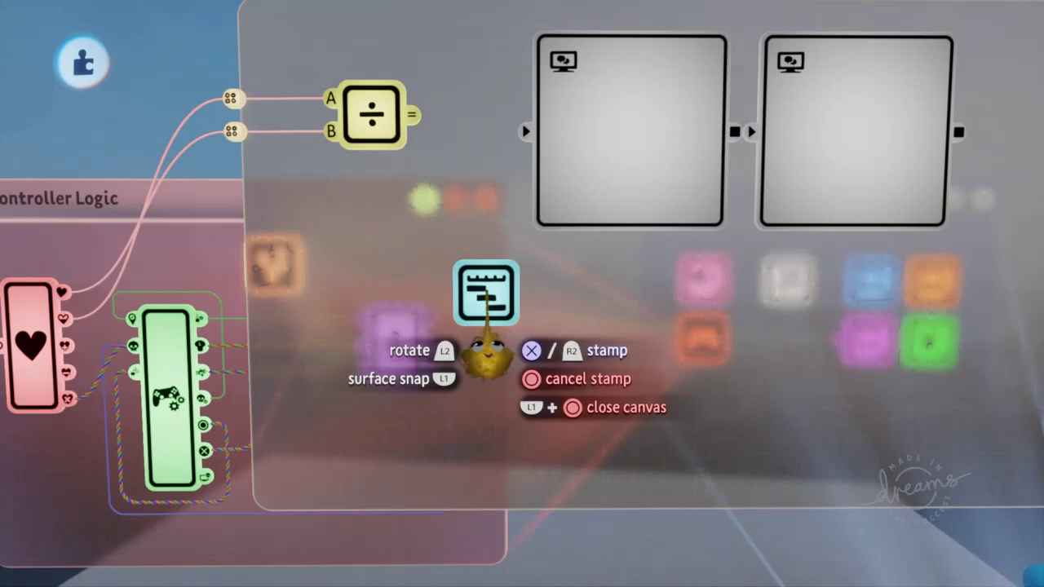
left_click(487, 291)
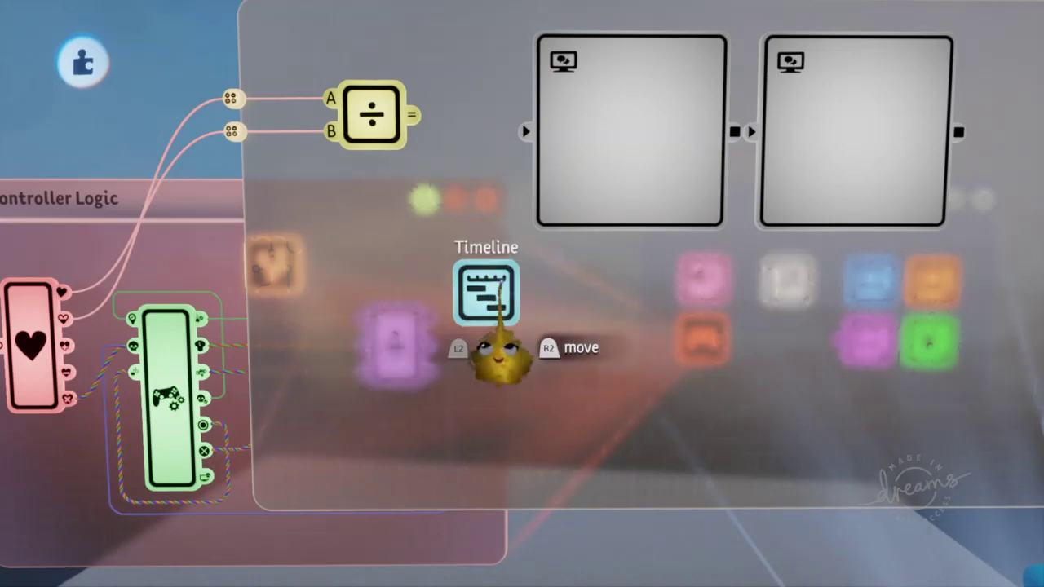
left_click(488, 291)
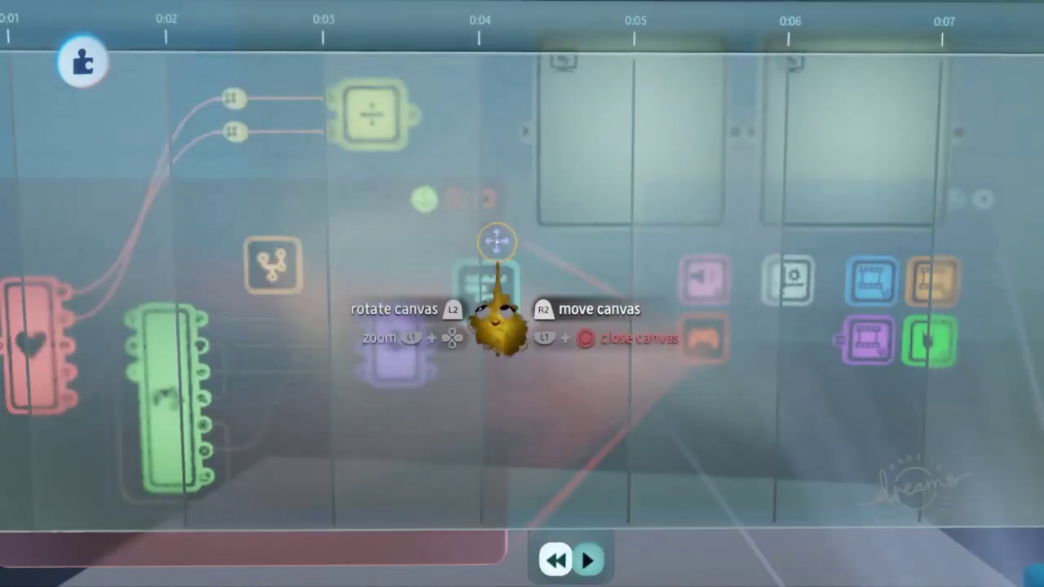
- Move the Timeline canvas below the Text Displayers and extend it to 10 seconds
left_click_drag(496, 241, 461, 514)
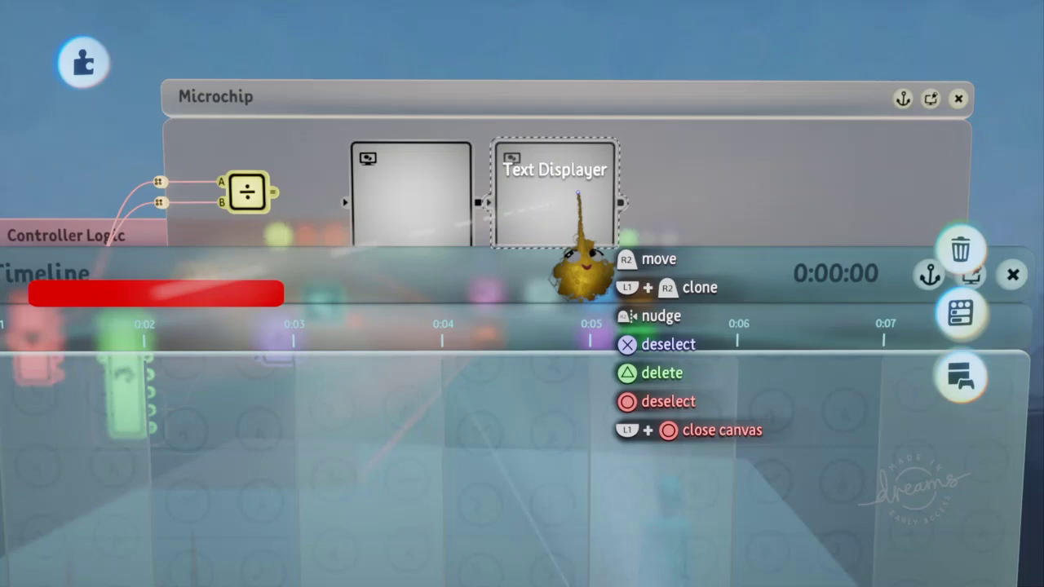
scroll(554, 253, "down", 5)
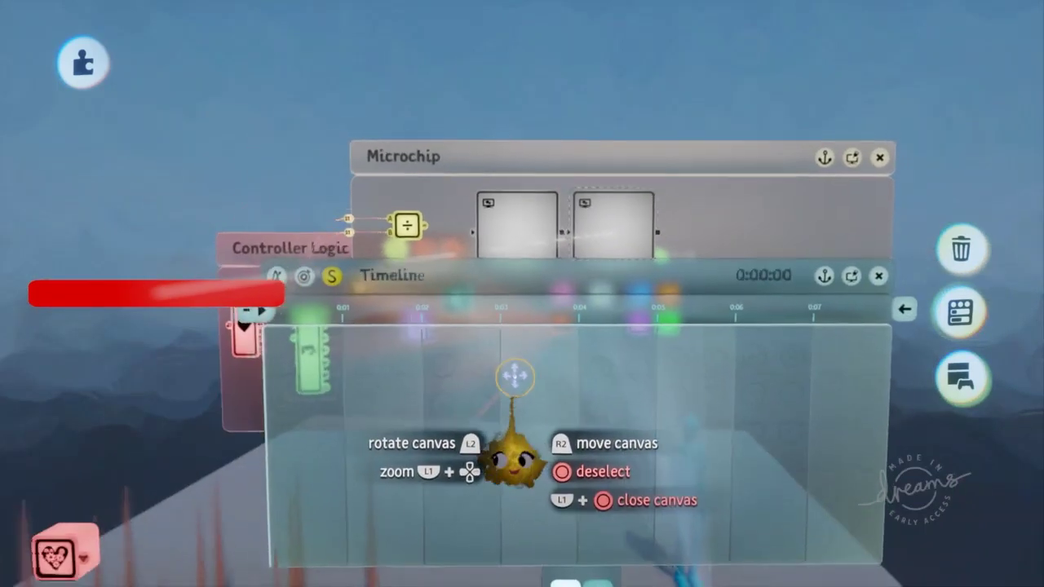
scroll(500, 249, "up", 2)
scroll(618, 307, "right", 4)
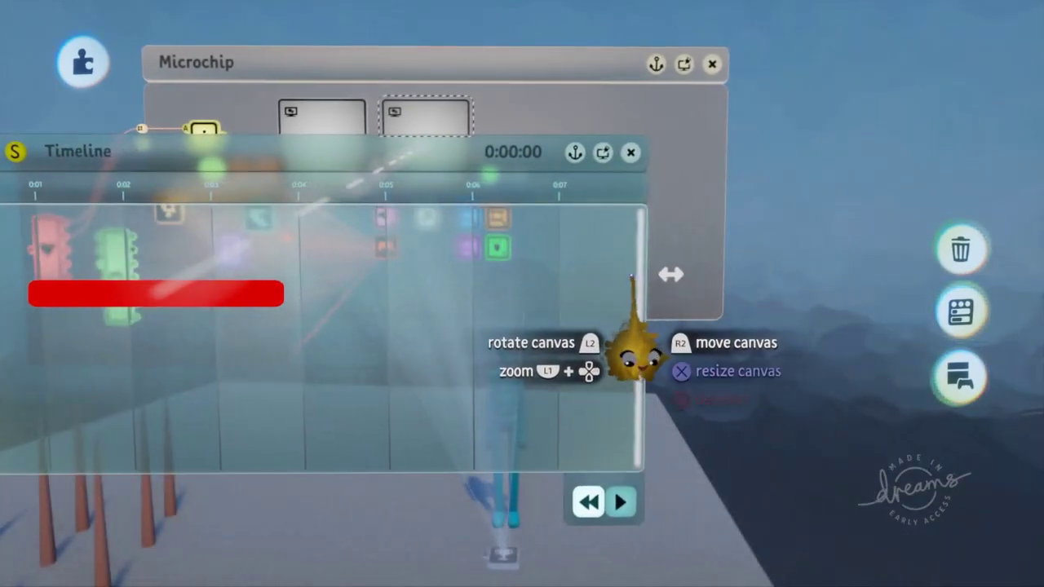
left_click_drag(645, 286, 833, 282)
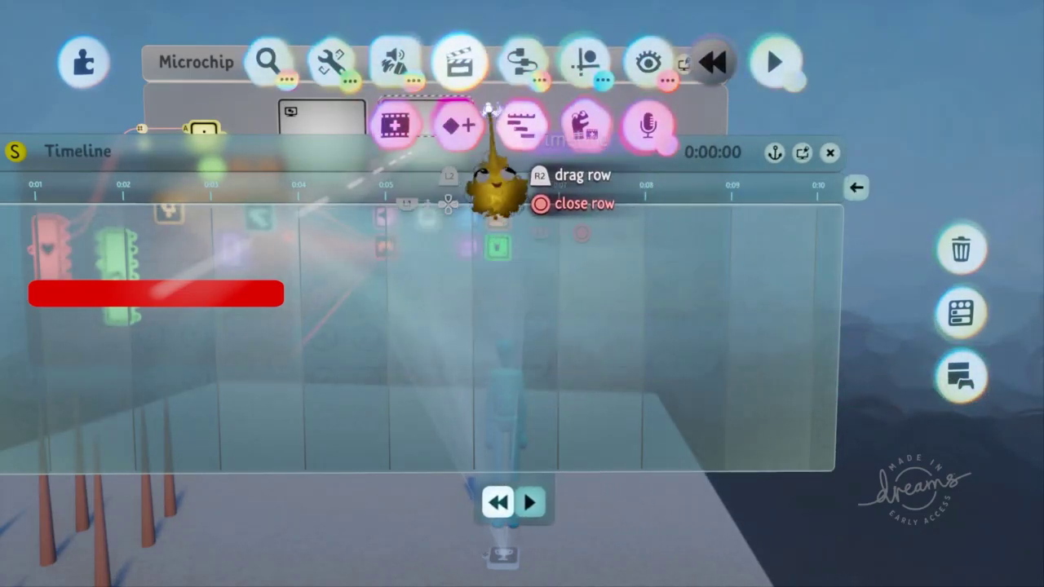
- Place a keyframe at the Timeline's 10-second mark and record the red bar at full width in it
left_click(460, 126)
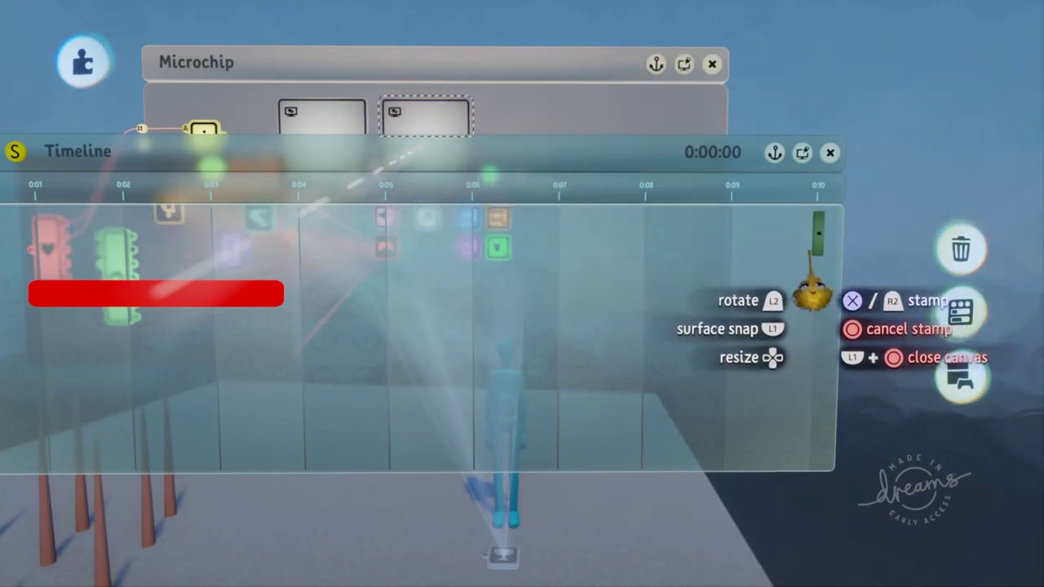
left_click(816, 290)
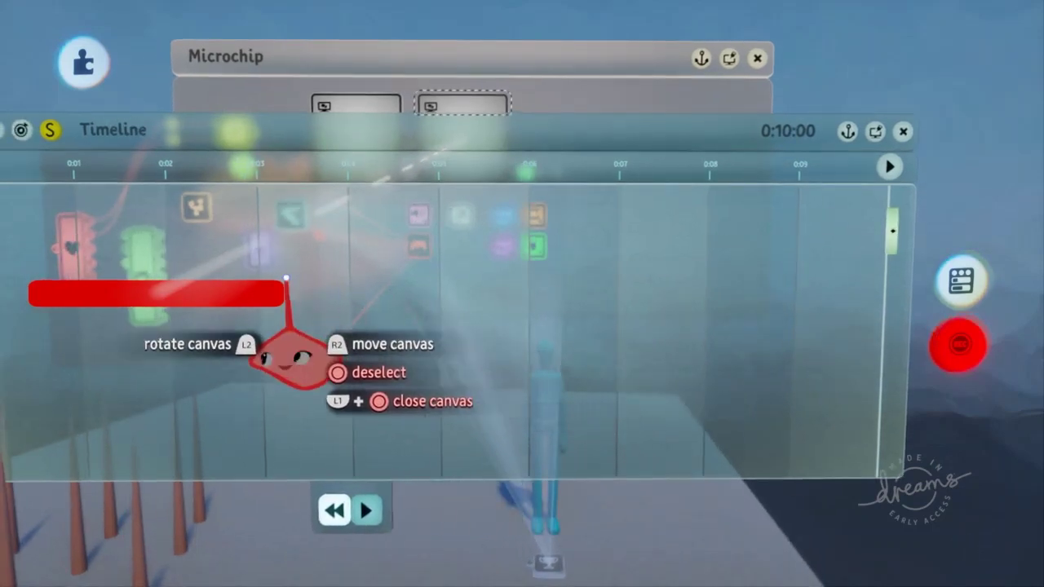
left_click(283, 290)
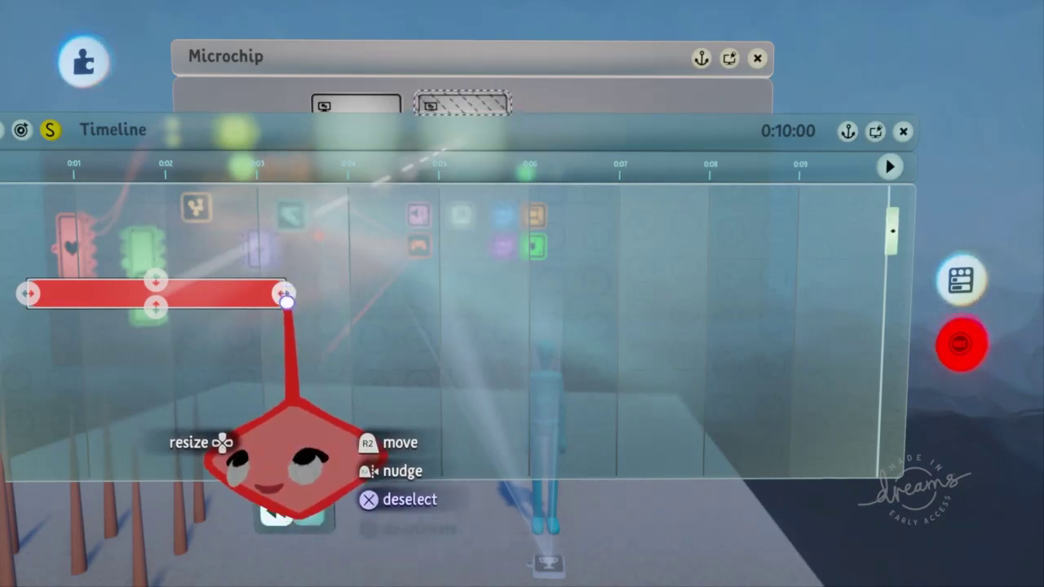
scroll(419, 242, "up", 3)
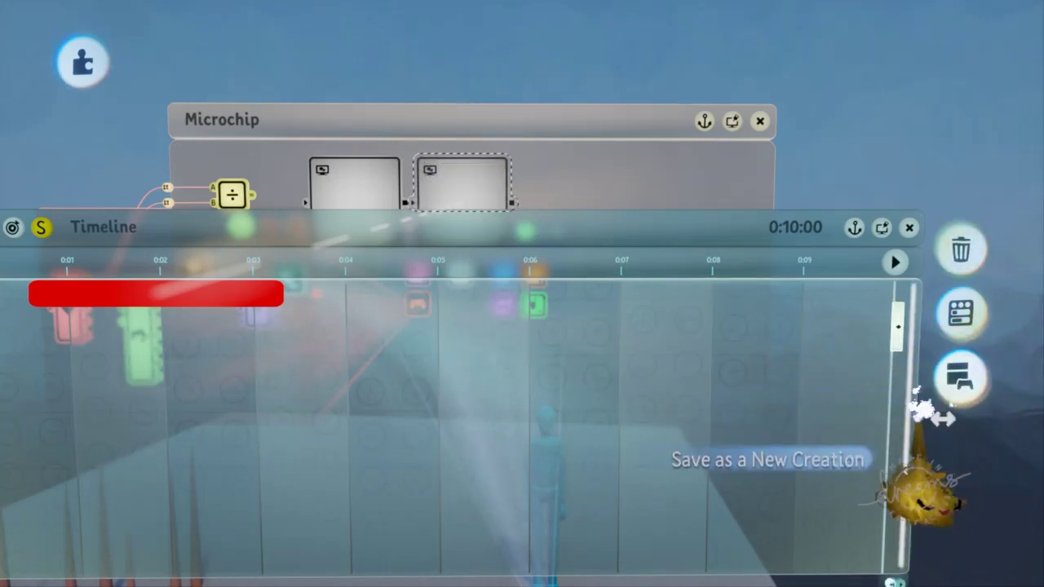
- Place a second keyframe at the start of the Timeline and record the red bar shrunk to a tiny sliver in it
left_click_drag(916, 500, 885, 495)
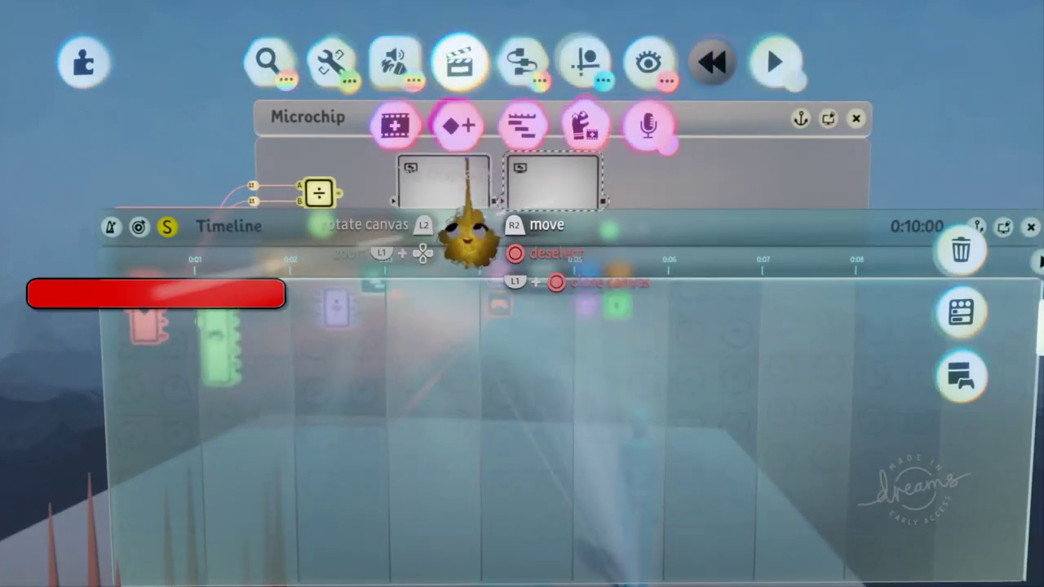
left_click(465, 135)
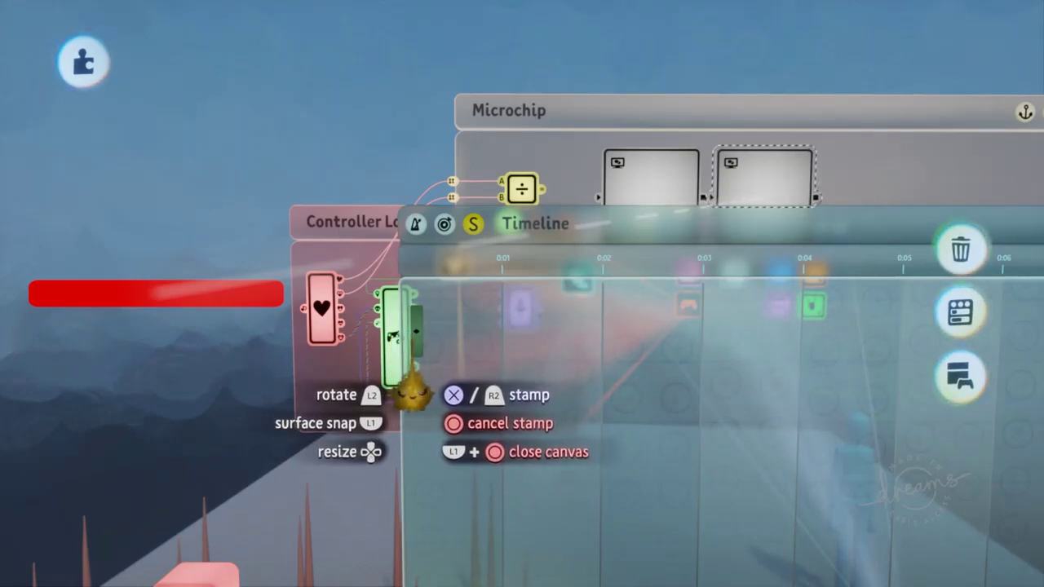
left_click(413, 350)
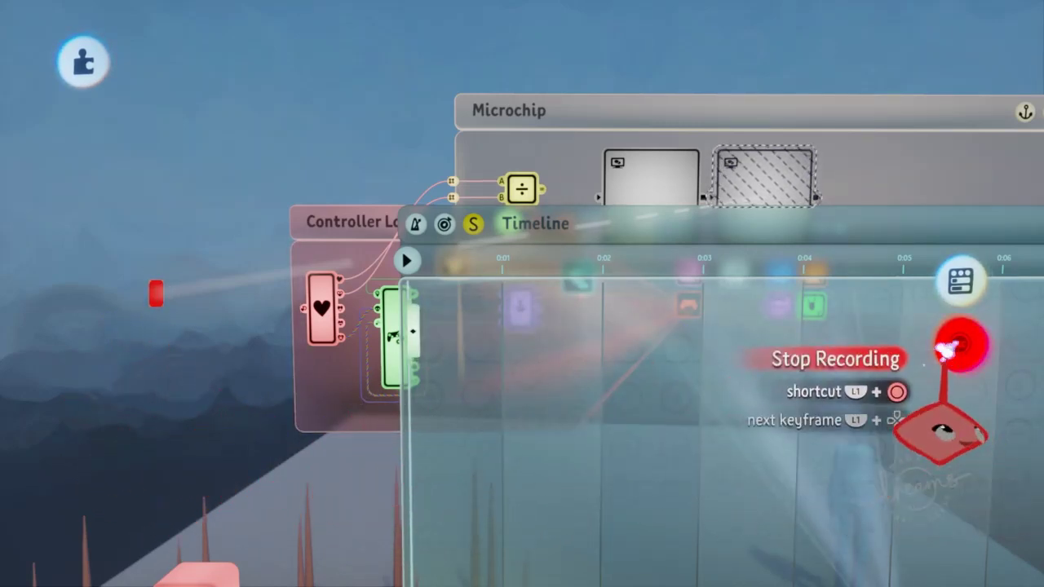
left_click(959, 350)
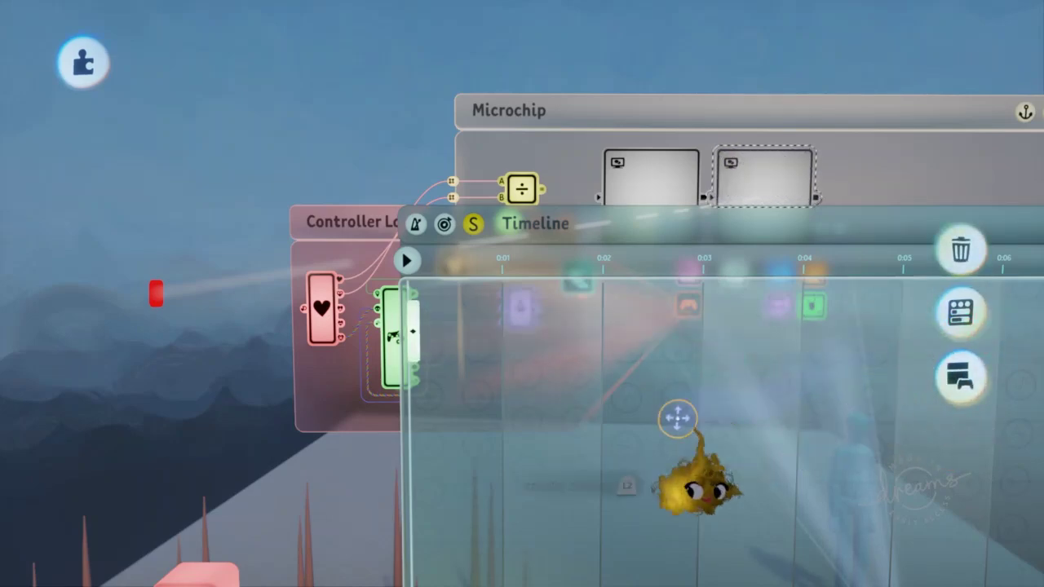
- Move the Timeline canvas aside so the Microchip canvas and its Text Displayers are uncovered
scroll(302, 405, "up", 5)
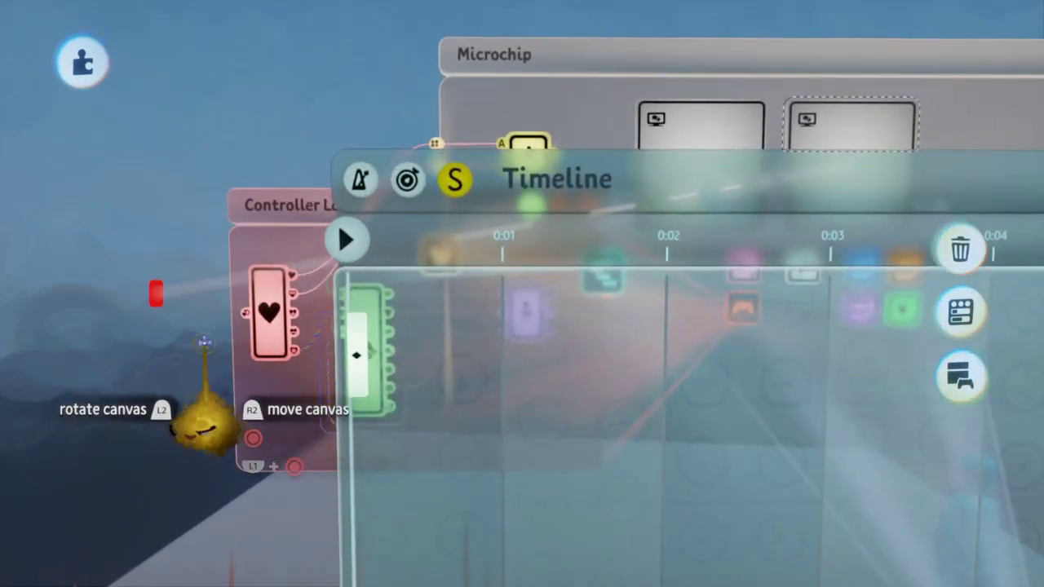
scroll(302, 437, "up", 5)
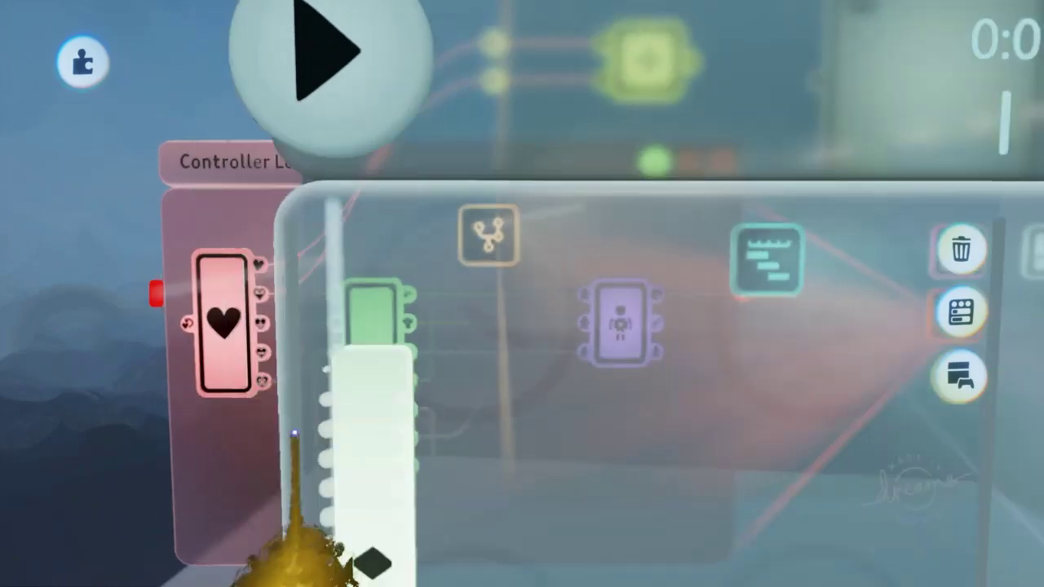
scroll(437, 472, "down", 5)
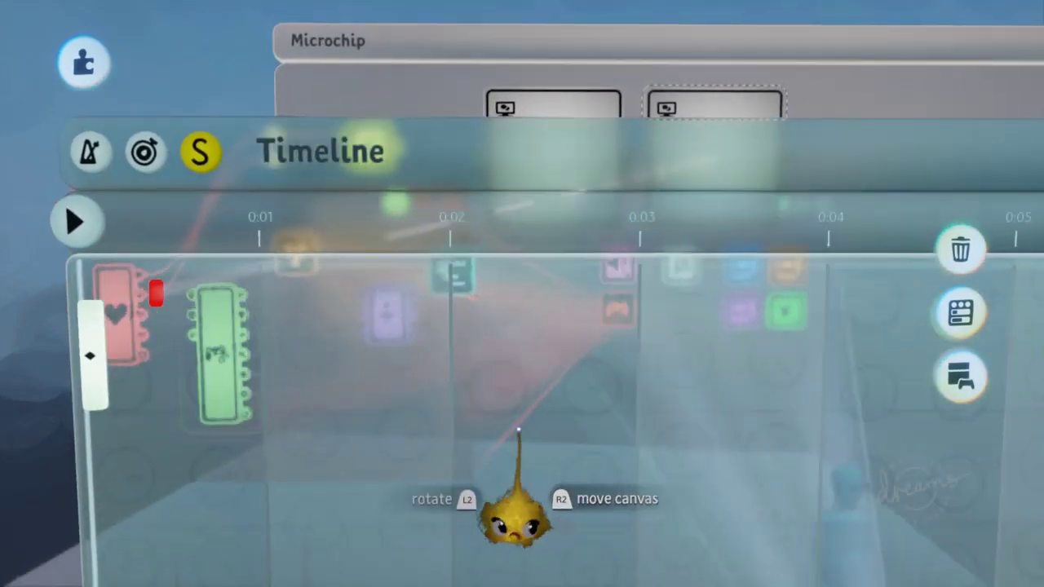
left_click_drag(518, 430, 522, 285)
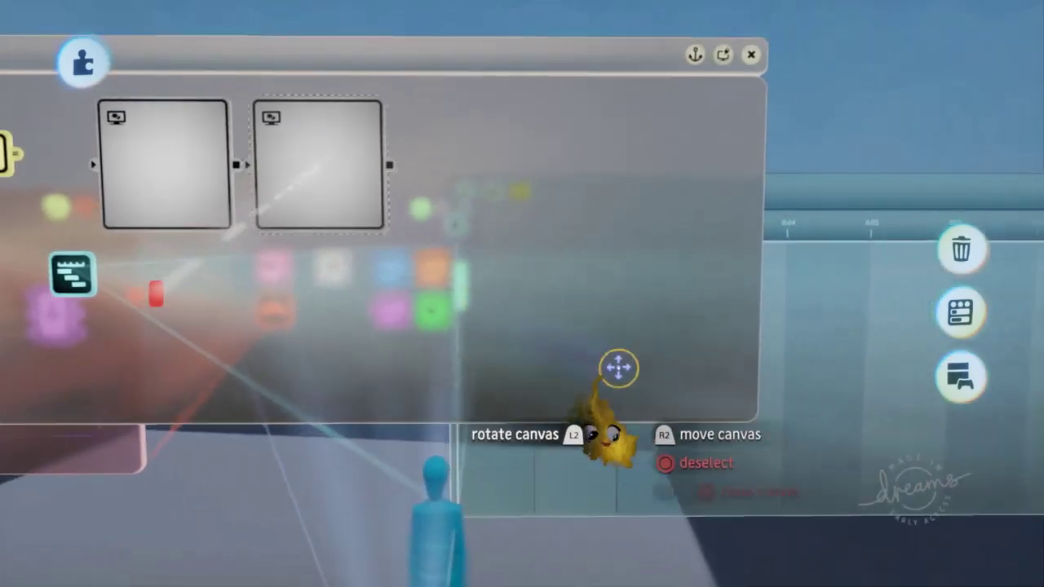
mouse_move(617, 368)
left_mouse_down()
mouse_move(655, 361)
mouse_move(641, 382)
mouse_move(636, 375)
left_mouse_up()
- Open the red bar's Text Displayer properties and switch its power off
middle_click_drag(636, 375, 584, 274)
left_click(523, 210)
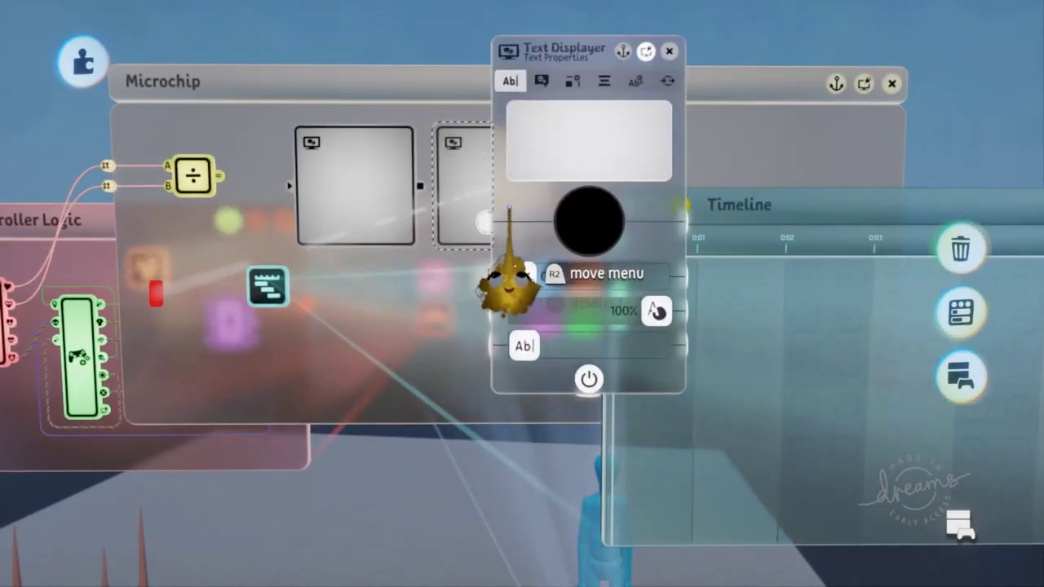
left_click(588, 378)
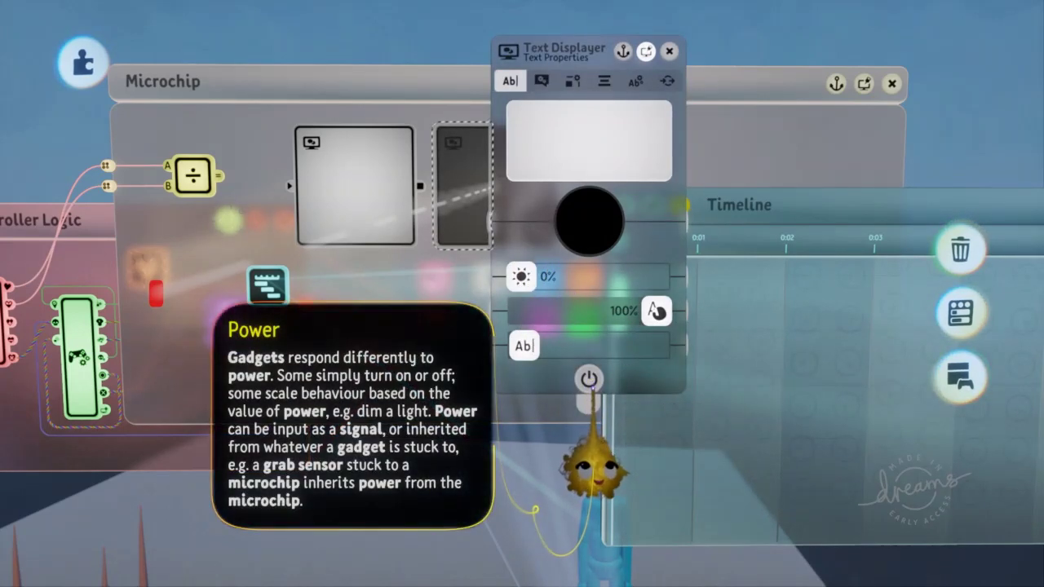
- Switch the red bar's Text Displayer back on and place another keyframe at the very start of the Timeline
left_click(588, 378)
key("Escape")
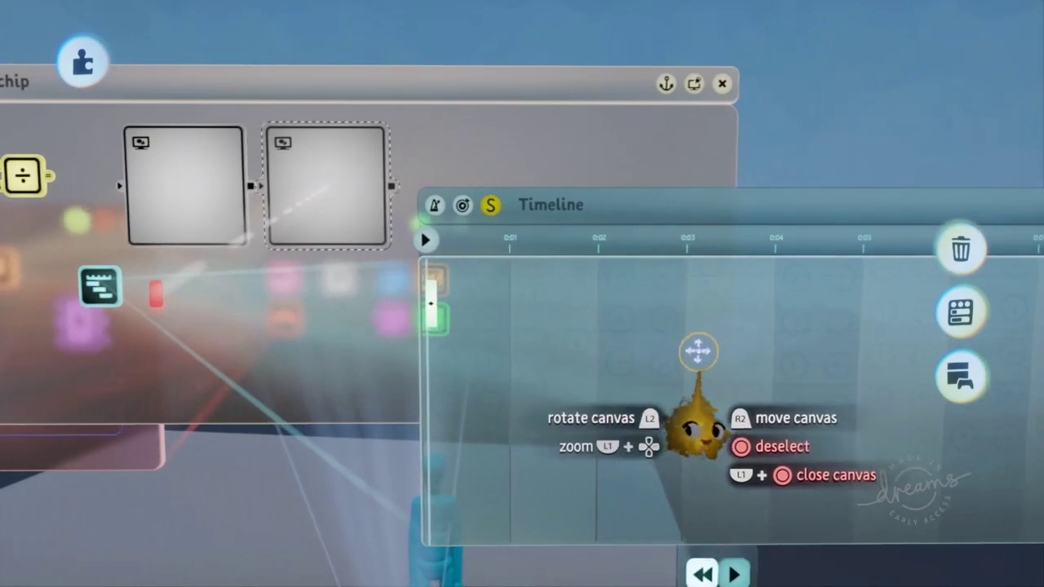
mouse_move(592, 245)
left_click(459, 125)
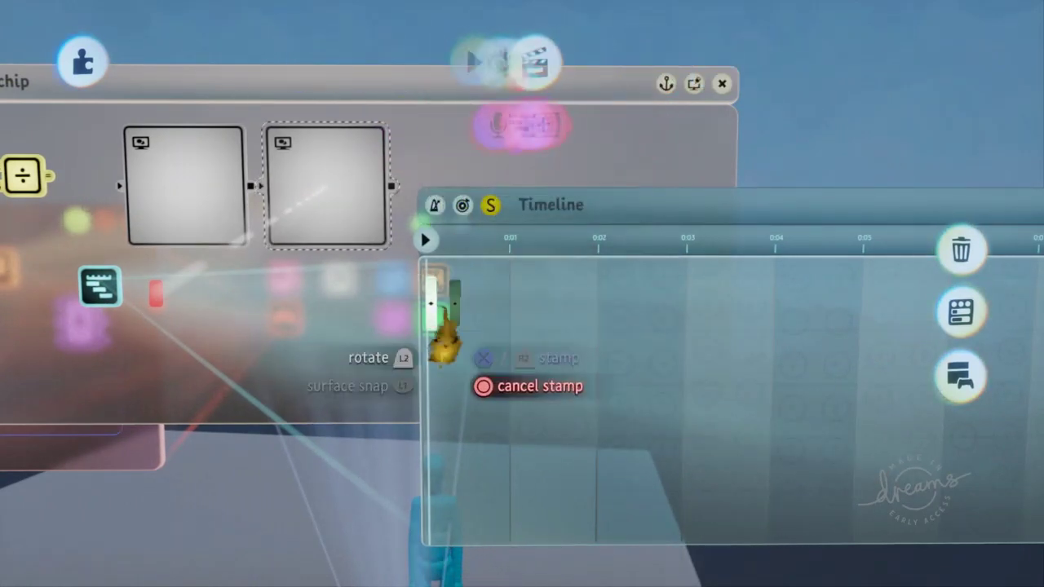
left_click(414, 320)
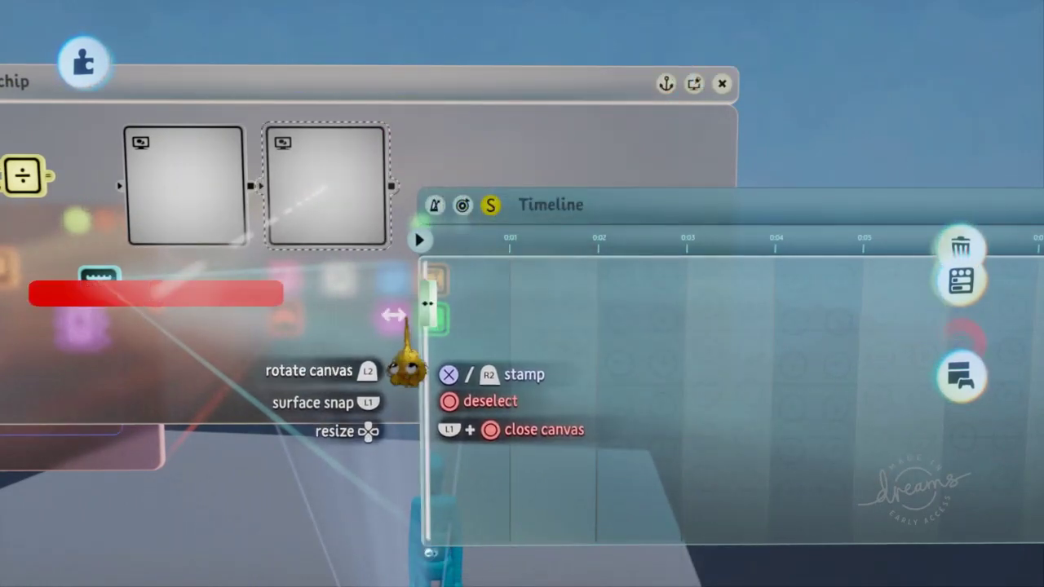
- Record the red bar's Text Displayer switched off in the new starting keyframe and finish the recording
left_click(340, 191)
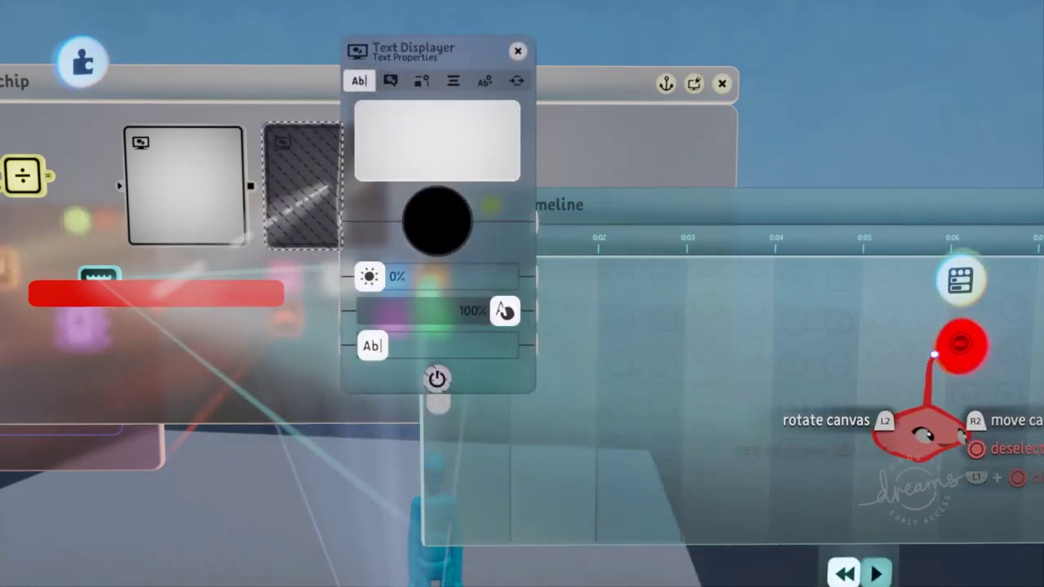
left_click(966, 359)
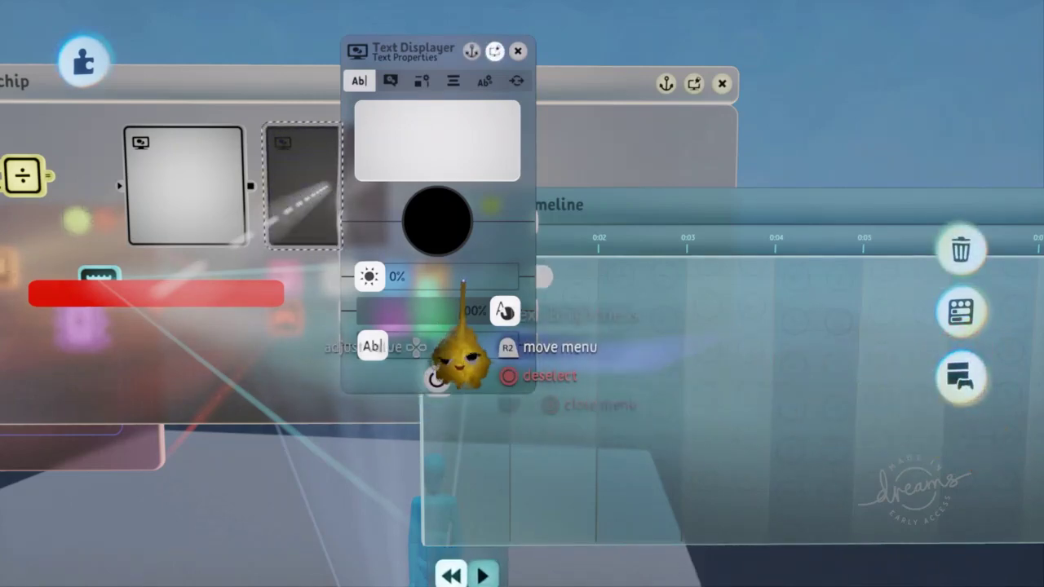
key("Escape")
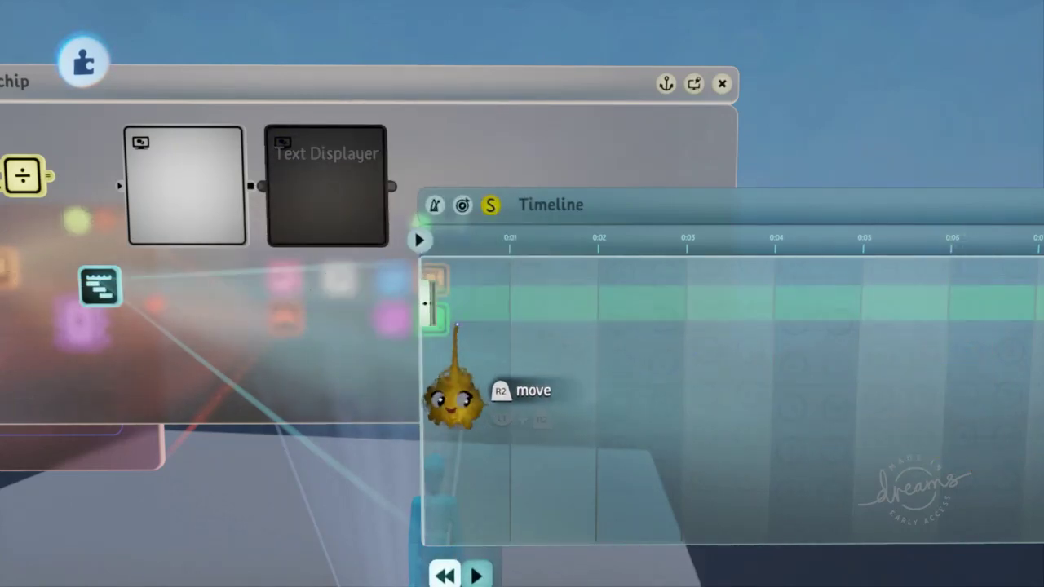
- Set the blend between the sliver keyframe and the full-width keyframe to linear and check its blend properties
scroll(476, 324, "up", 5)
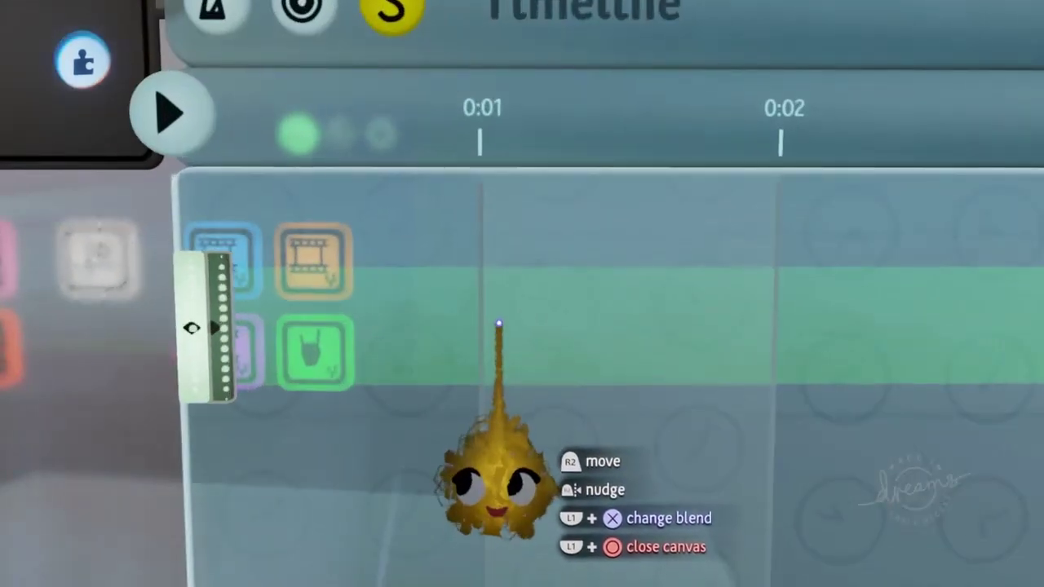
left_click(512, 338)
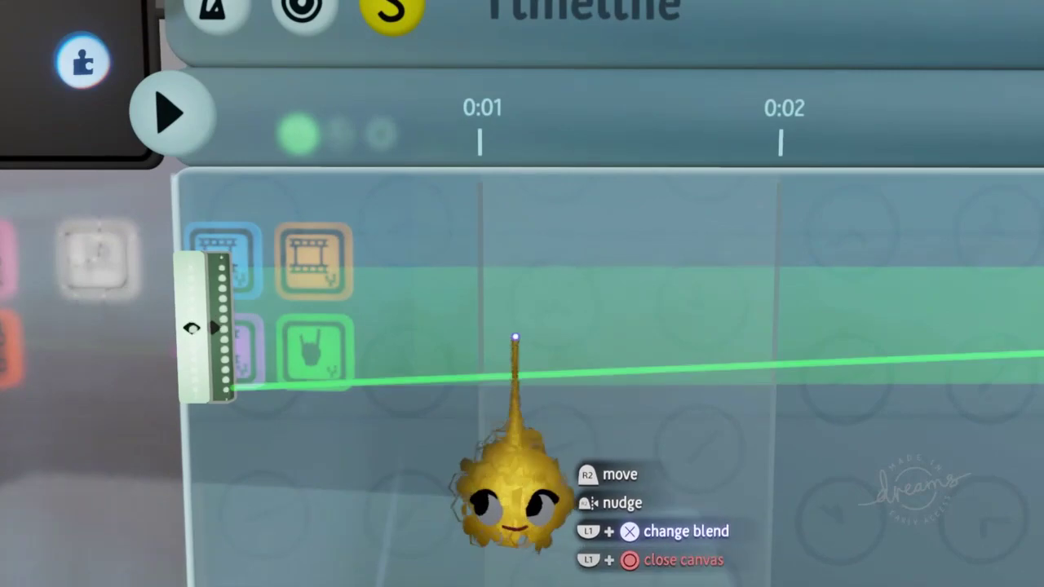
scroll(524, 282, "down", 5)
mouse_move(492, 245)
left_mouse_down()
mouse_move(491, 253)
mouse_move(500, 242)
left_mouse_up()
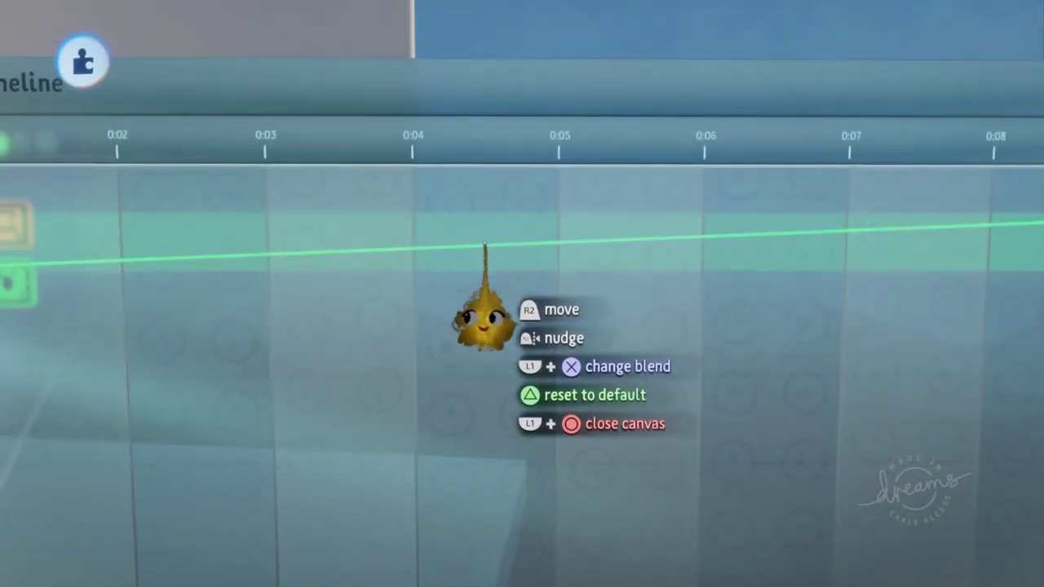
scroll(486, 246, "down", 5)
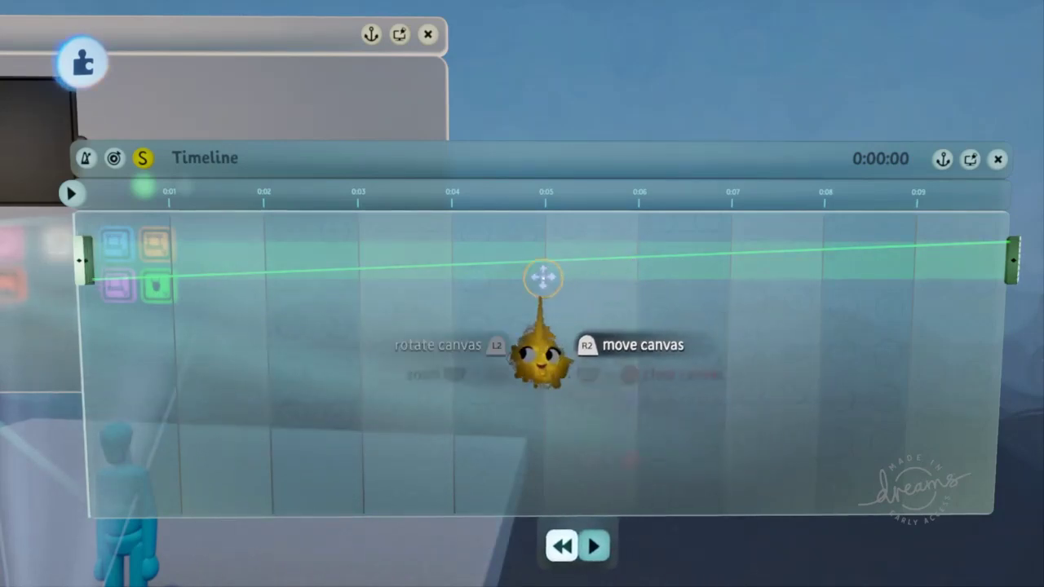
left_click(512, 261)
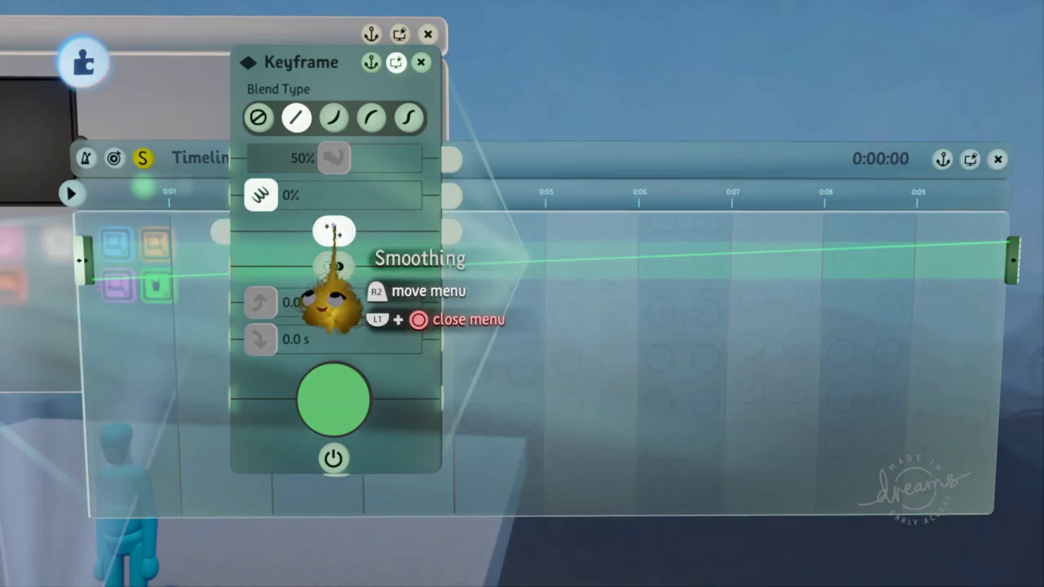
mouse_move(332, 267)
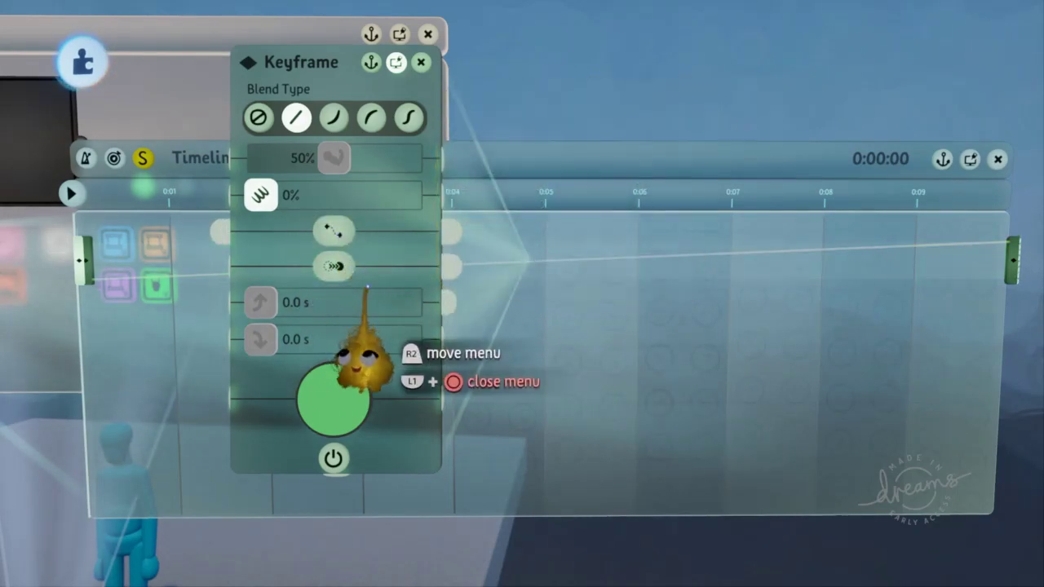
key("Escape")
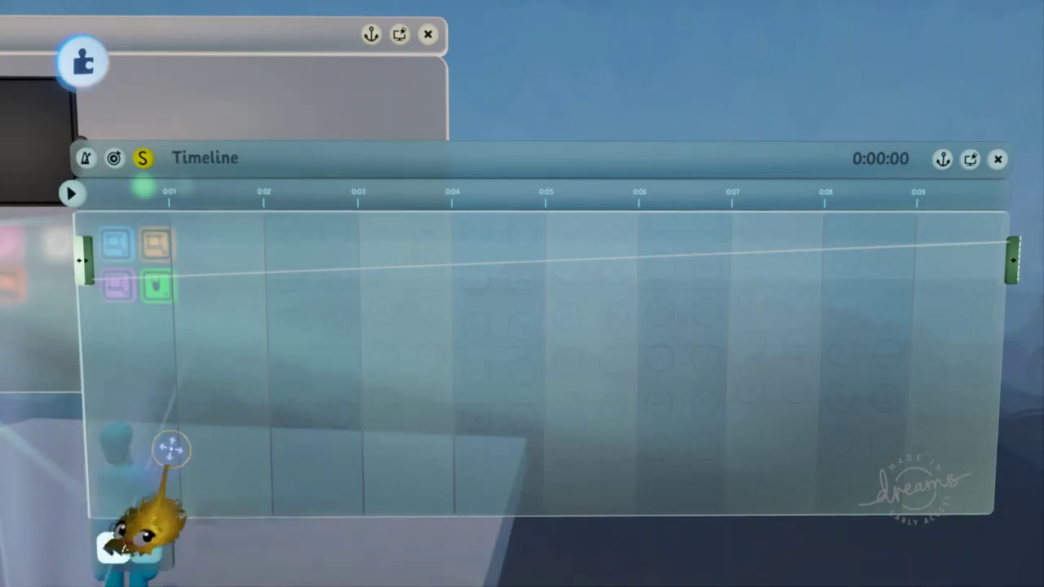
- Move the Timeline canvas clear of the Calculator and wire the Calculator's result output to the Timeline's Playhead input
middle_click_drag(140, 252, 547, 245)
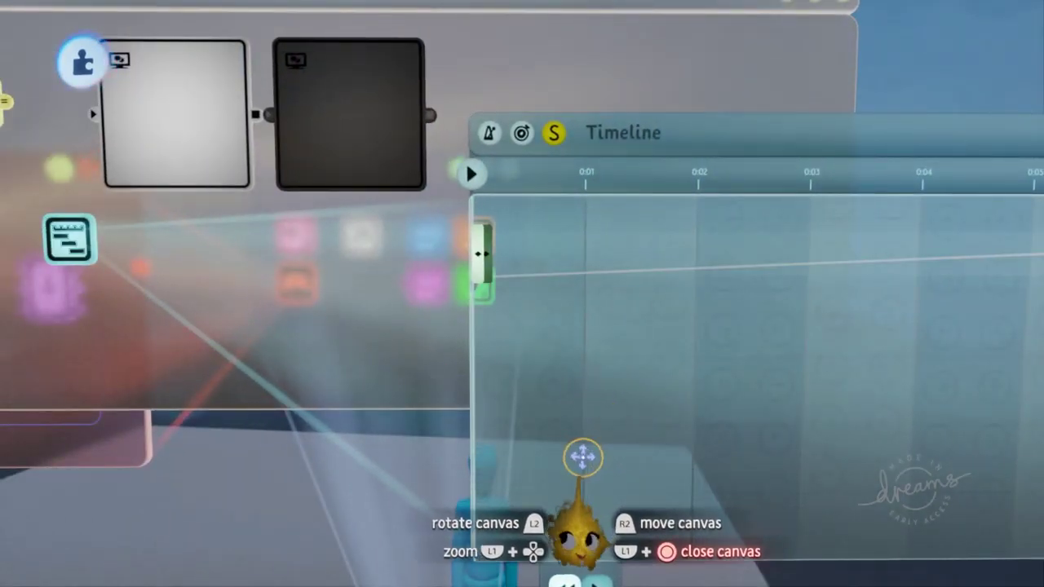
key("Escape")
middle_click_drag(69, 239, 343, 238)
scroll(498, 354, "up", 3)
middle_click_drag(492, 212, 519, 389)
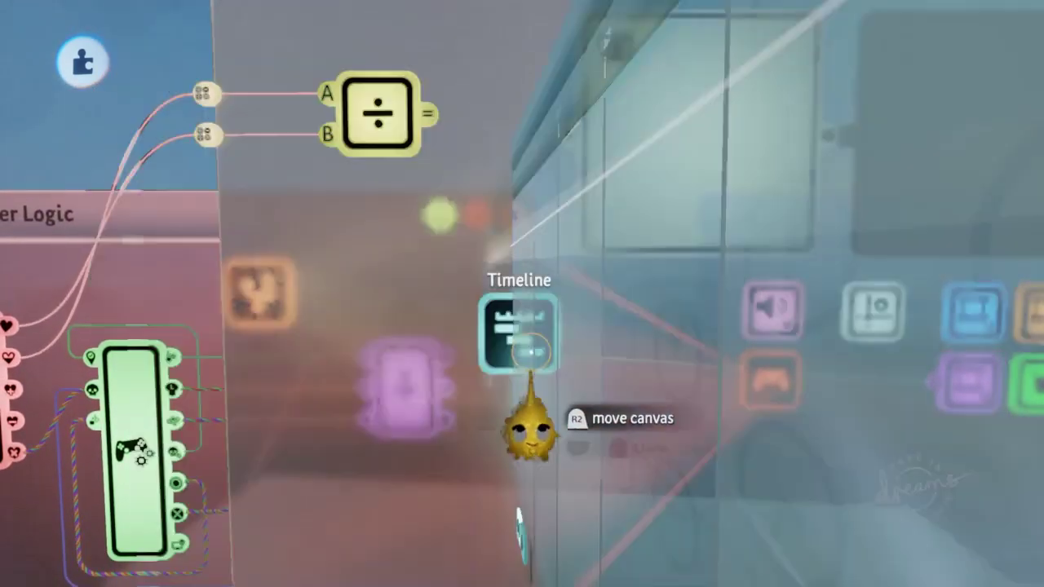
left_click(512, 336)
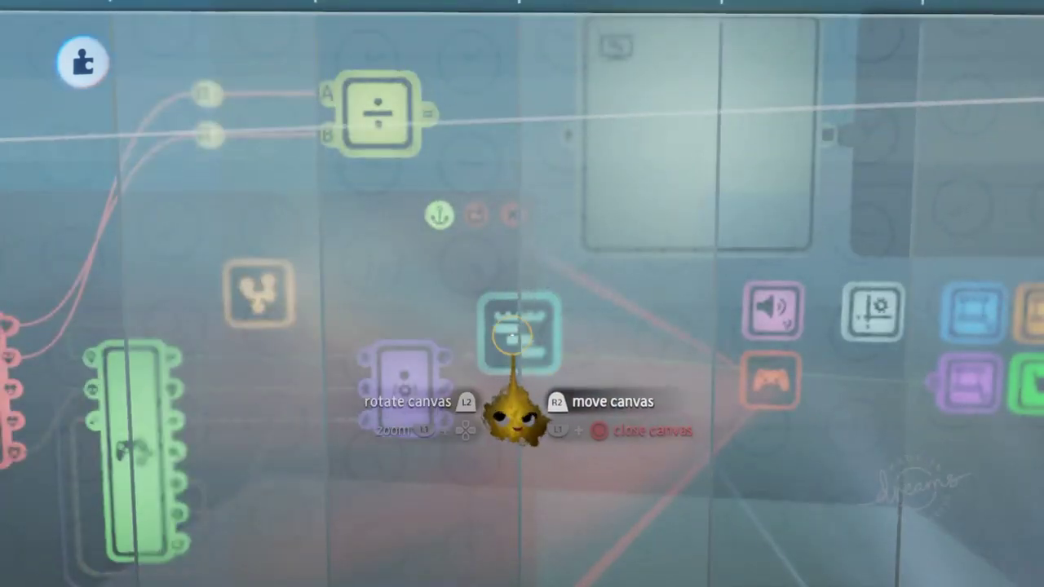
left_click_drag(512, 336, 597, 345)
scroll(392, 355, "down", 3)
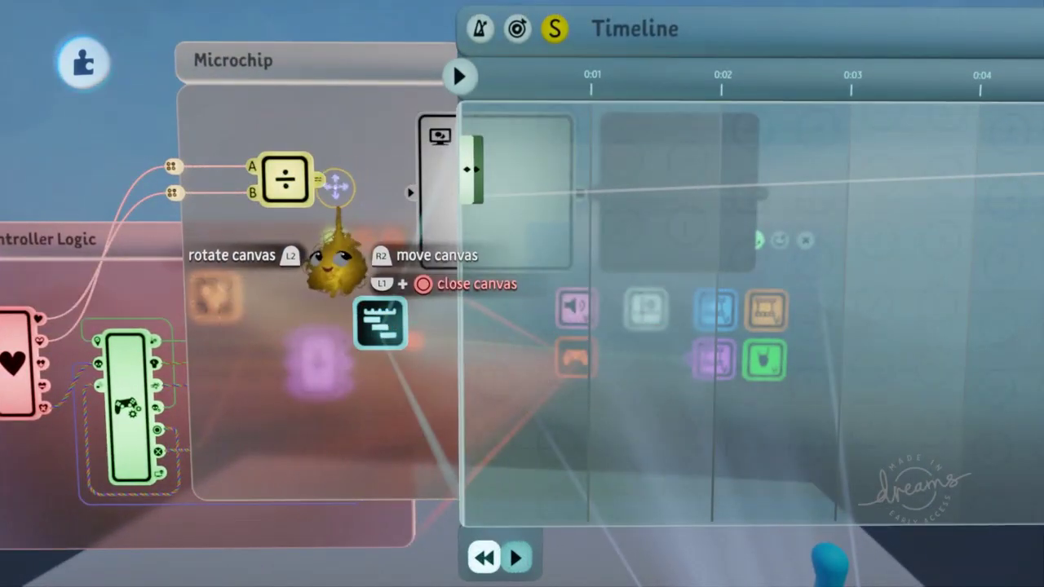
left_click_drag(334, 187, 326, 259)
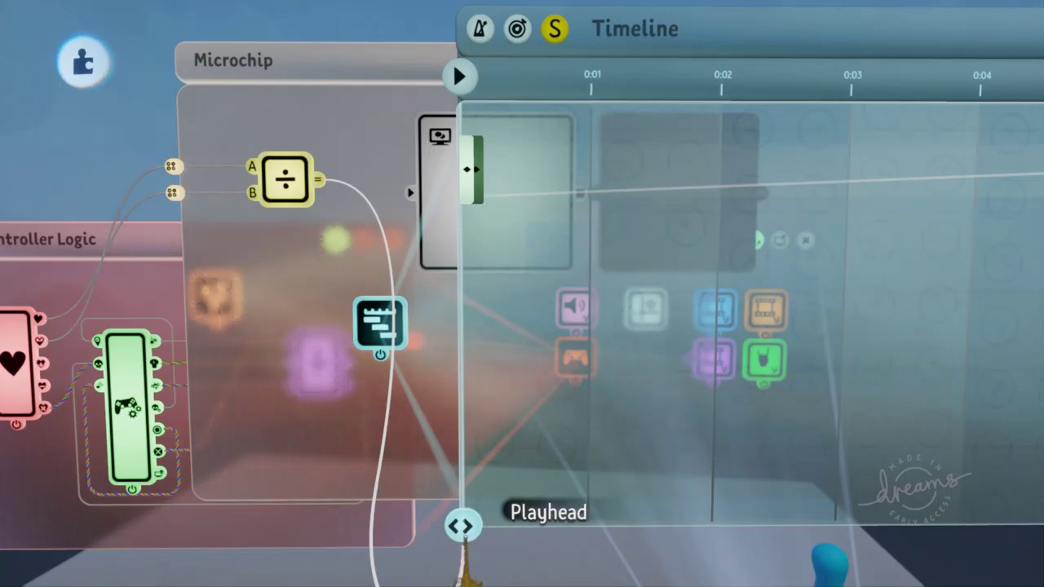
left_click_drag(460, 534, 464, 542)
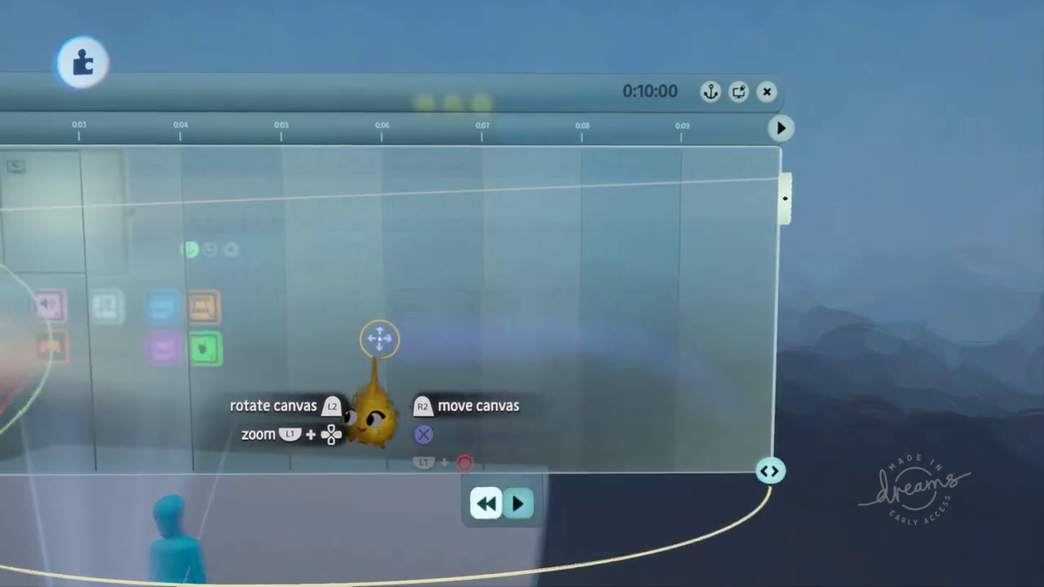
- Playtest the scene by walking the puppet around the spikes to test the health bar, and return to edit mode
key("Escape")
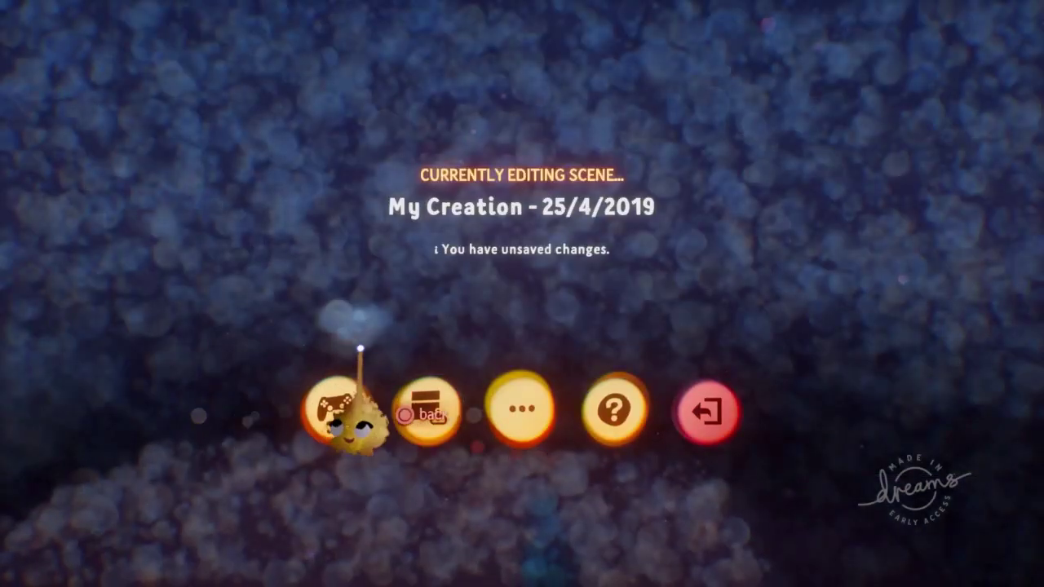
left_click(333, 412)
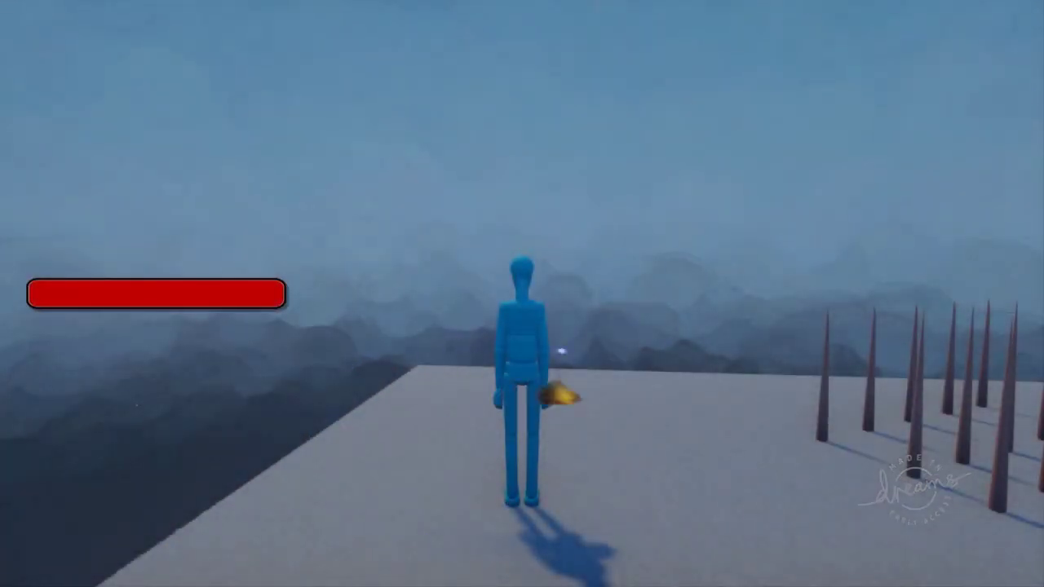
left_click(517, 424)
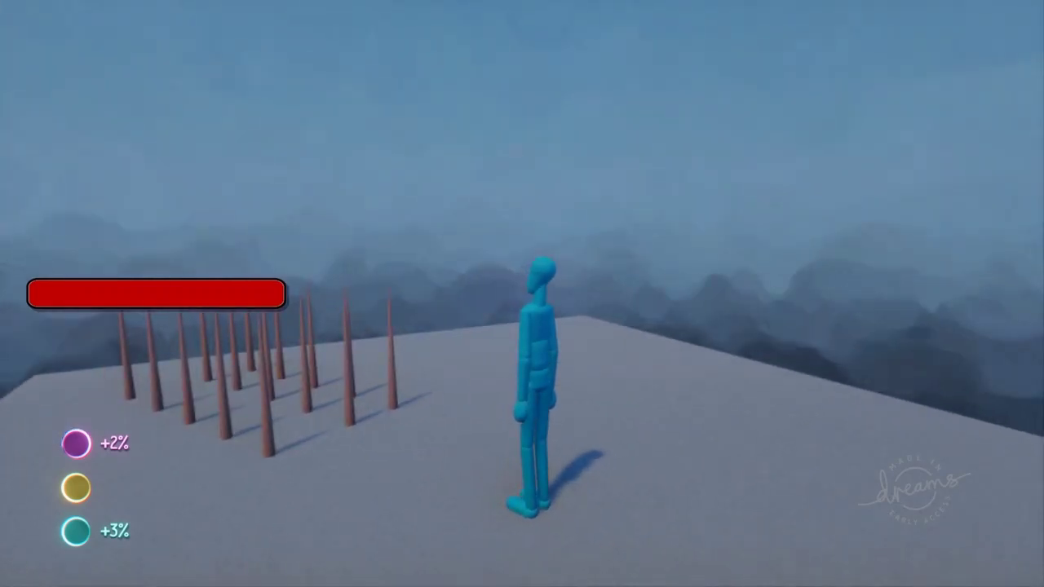
key("d")
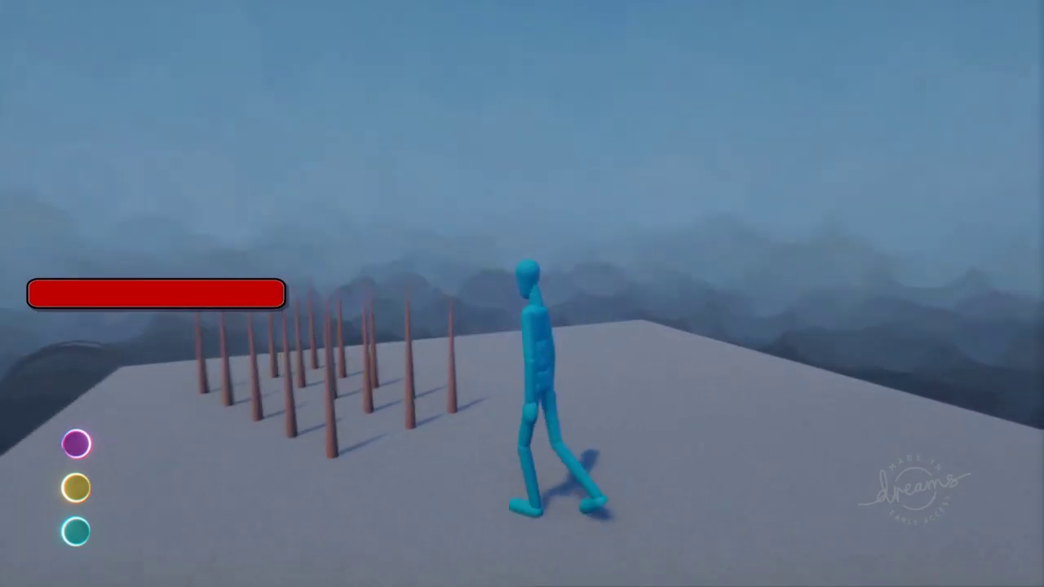
key("Escape")
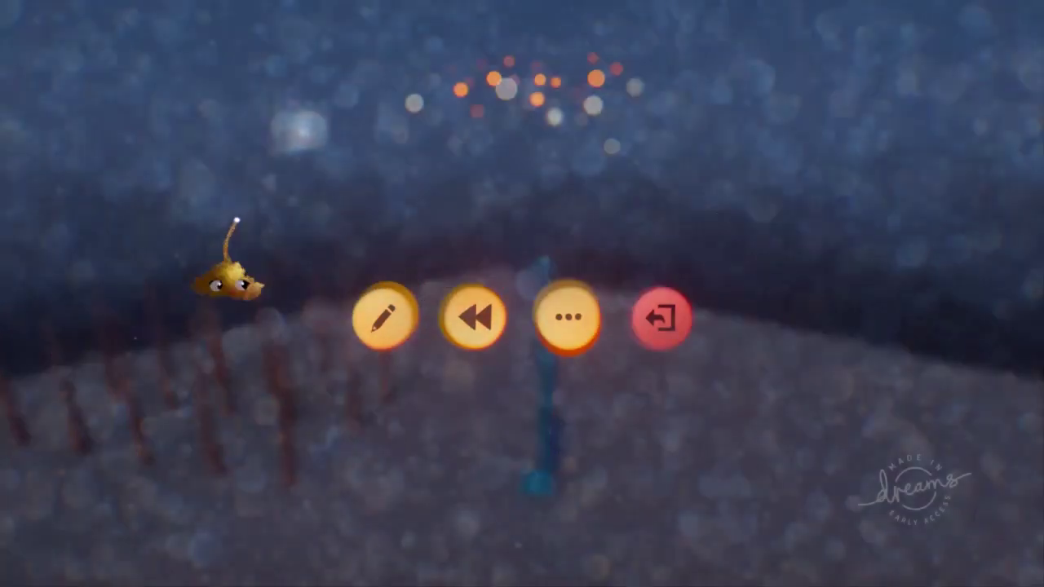
left_click(382, 408)
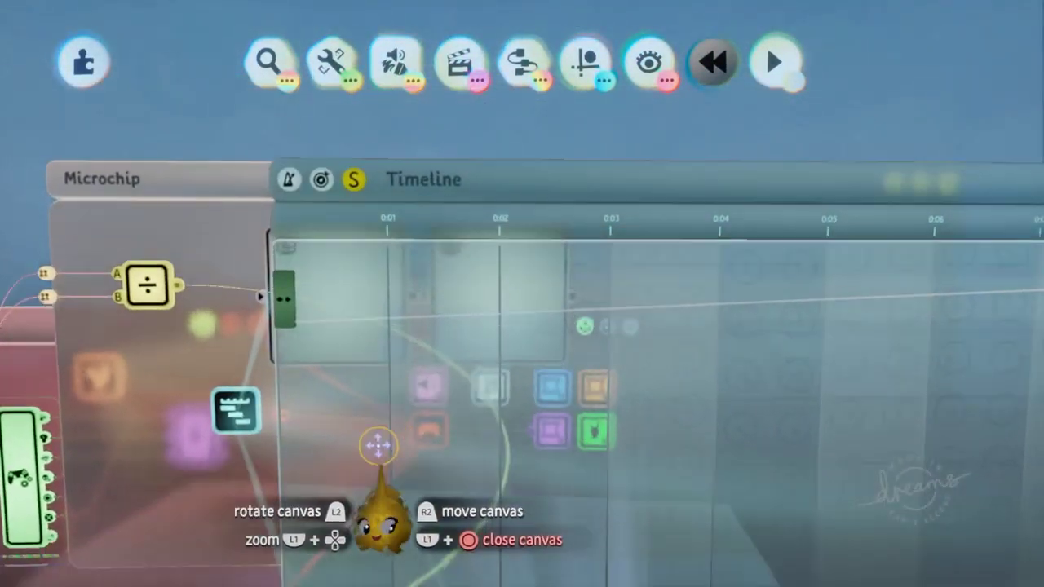
- Close the Timeline canvas and move the Timeline gadget up beside the Calculator in the Microchip
scroll(378, 442, "down", 4)
scroll(435, 261, "up", 3)
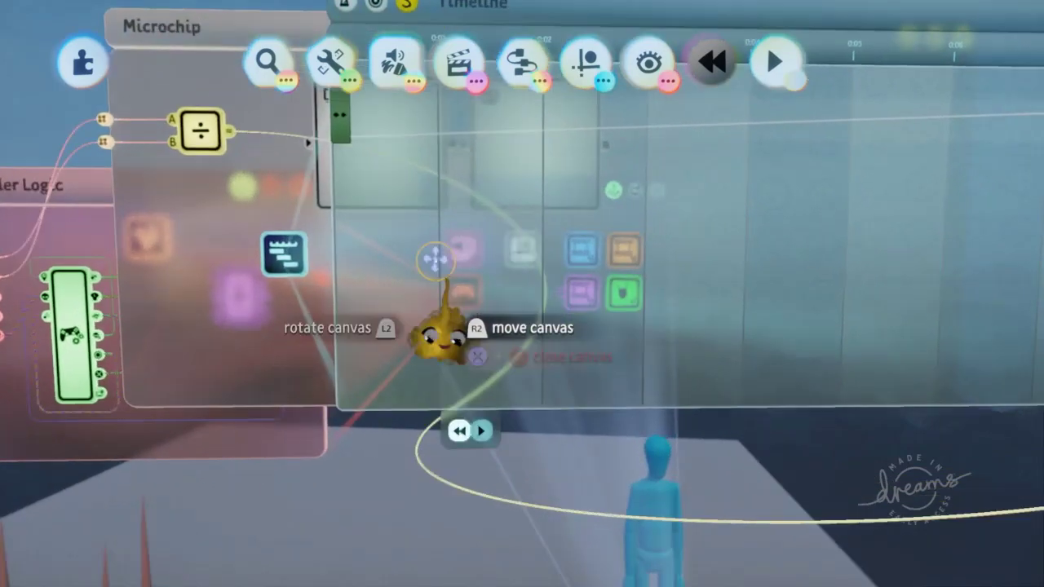
key("Escape")
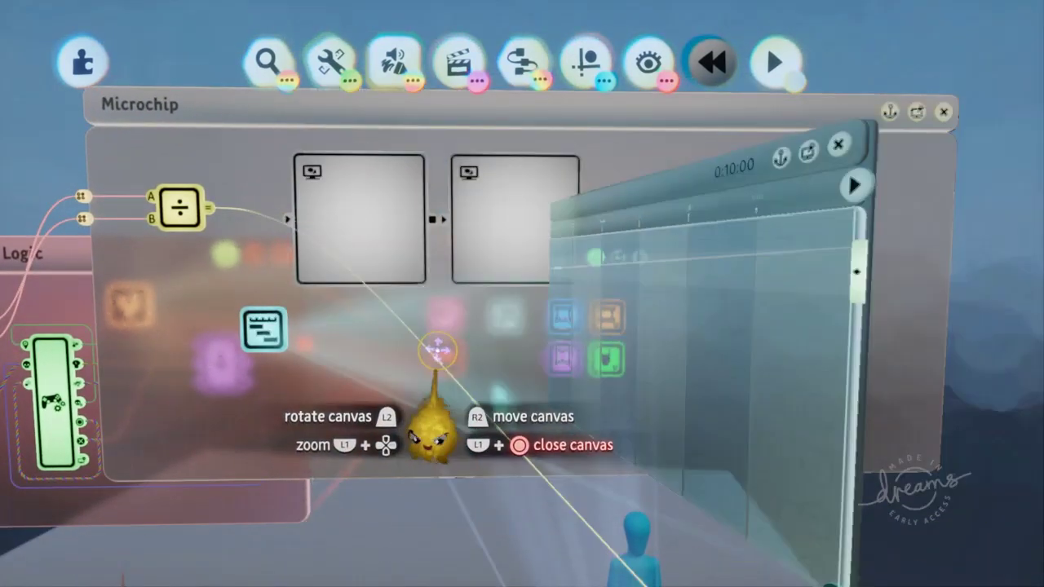
left_click_drag(353, 342, 340, 308)
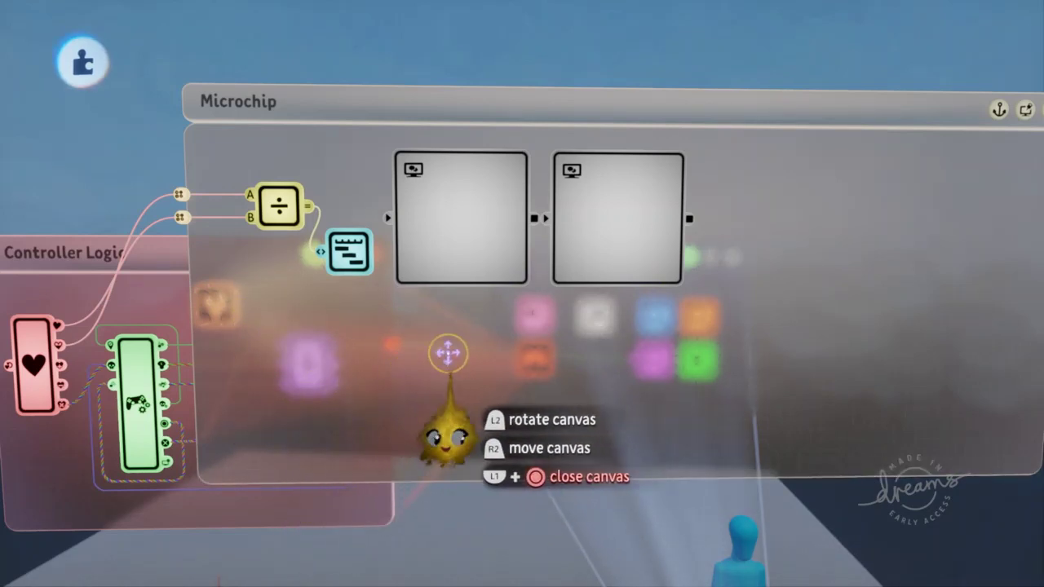
- Shrink the Microchip canvas so it fits closely around the Calculator, Timeline and two Text Displayers
middle_click_drag(368, 421, 326, 319)
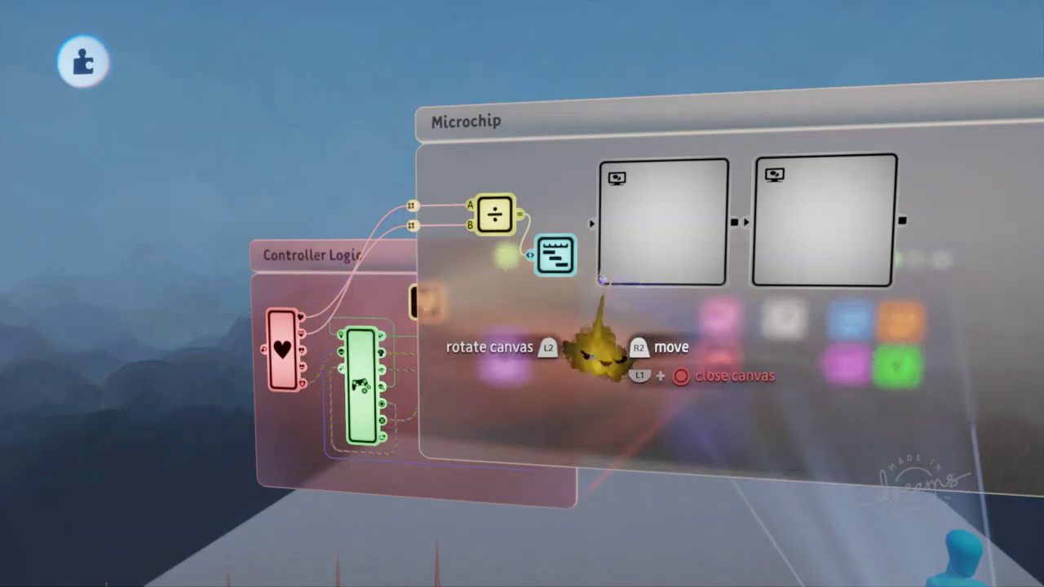
middle_click_drag(685, 354, 584, 408)
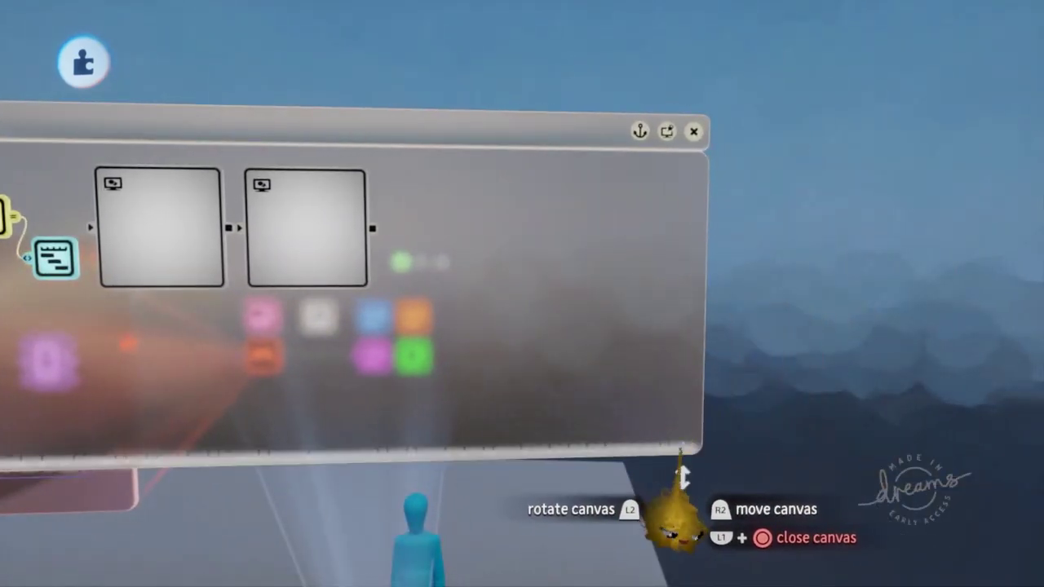
left_click_drag(703, 464, 396, 381)
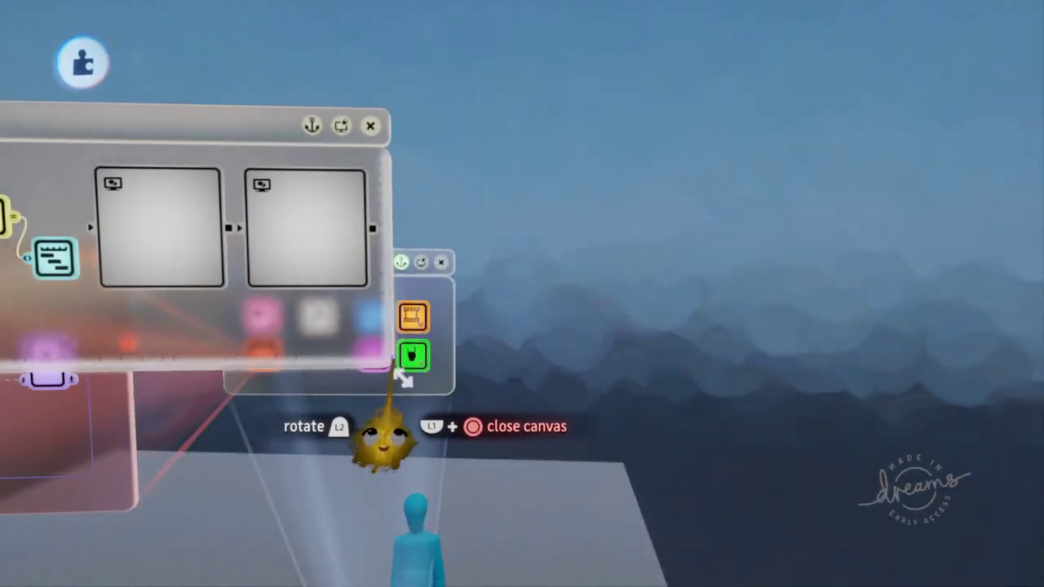
middle_click_drag(406, 324, 324, 286)
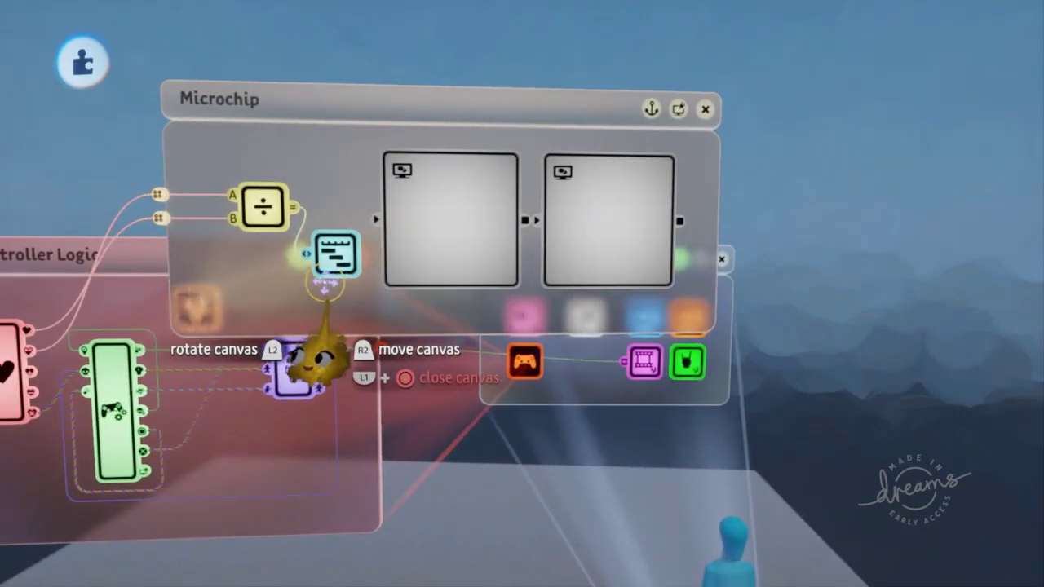
scroll(320, 322, "up", 3)
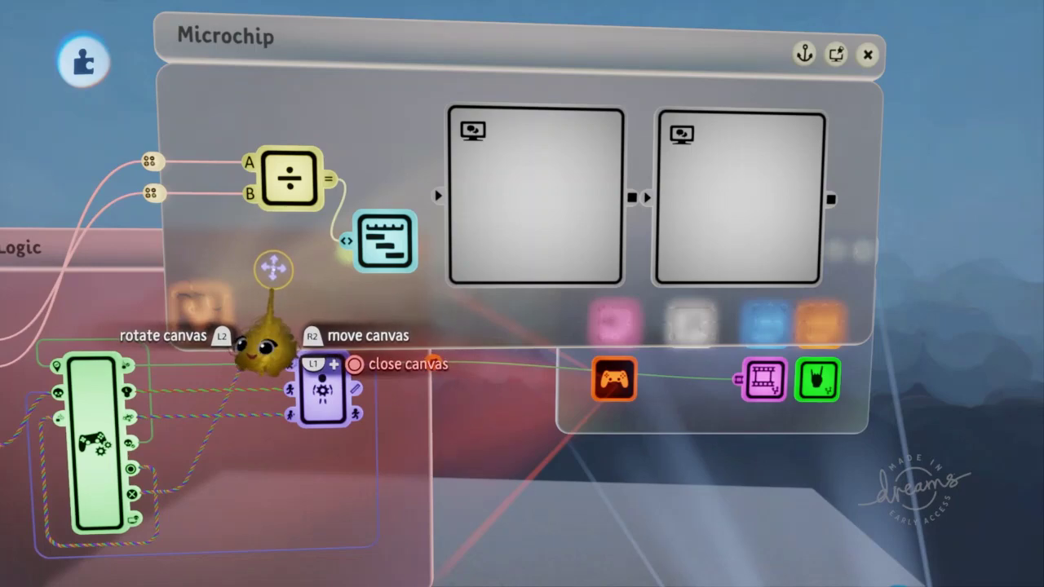
- Close the Microchip canvas to return to the puppet's Controller Logic with the Health Manager
key("Escape")
scroll(269, 234, "down", 3)
mouse_move(254, 268)
middle_mouse_down()
mouse_move(278, 326)
mouse_move(280, 308)
mouse_move(298, 331)
mouse_move(256, 340)
middle_mouse_up()
scroll(273, 344, "up", 3)
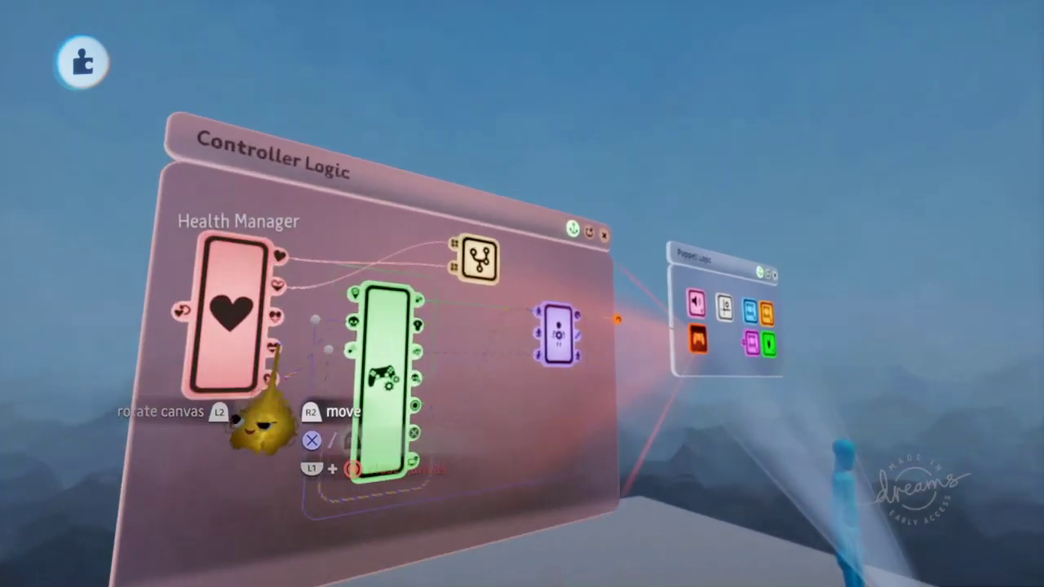
scroll(277, 347, "up", 2)
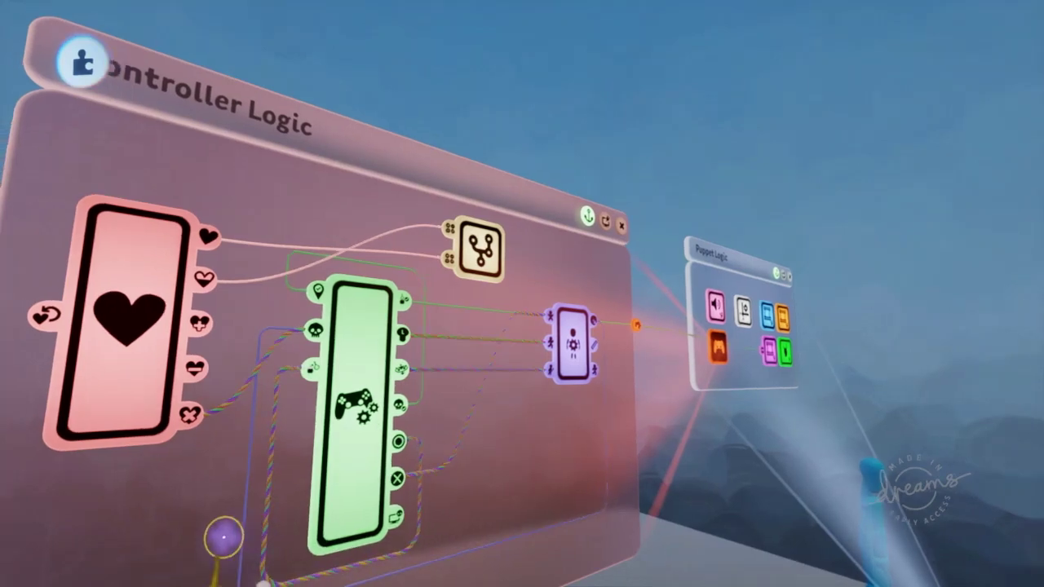
scroll(226, 536, "down", 2)
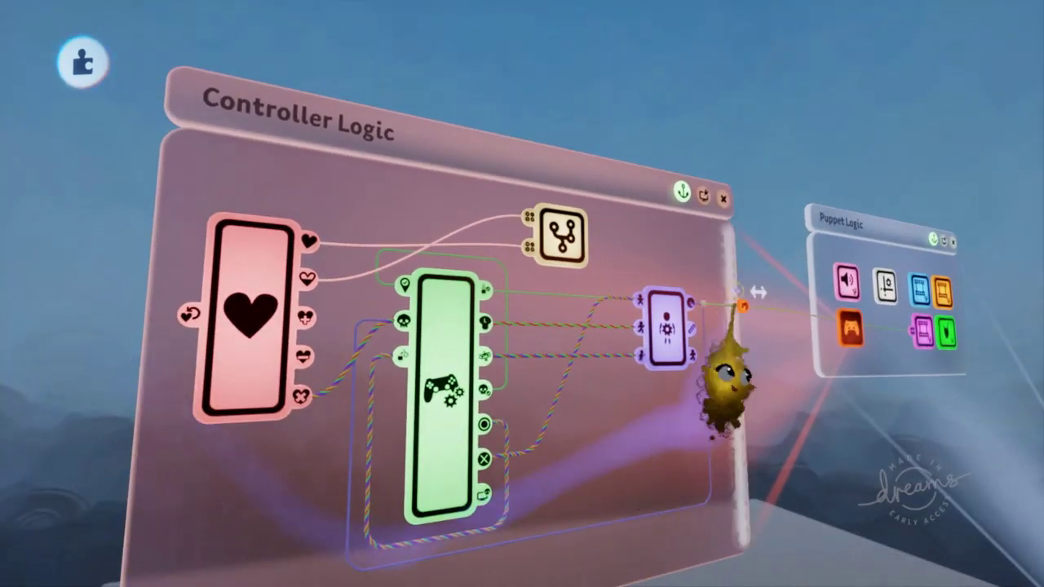